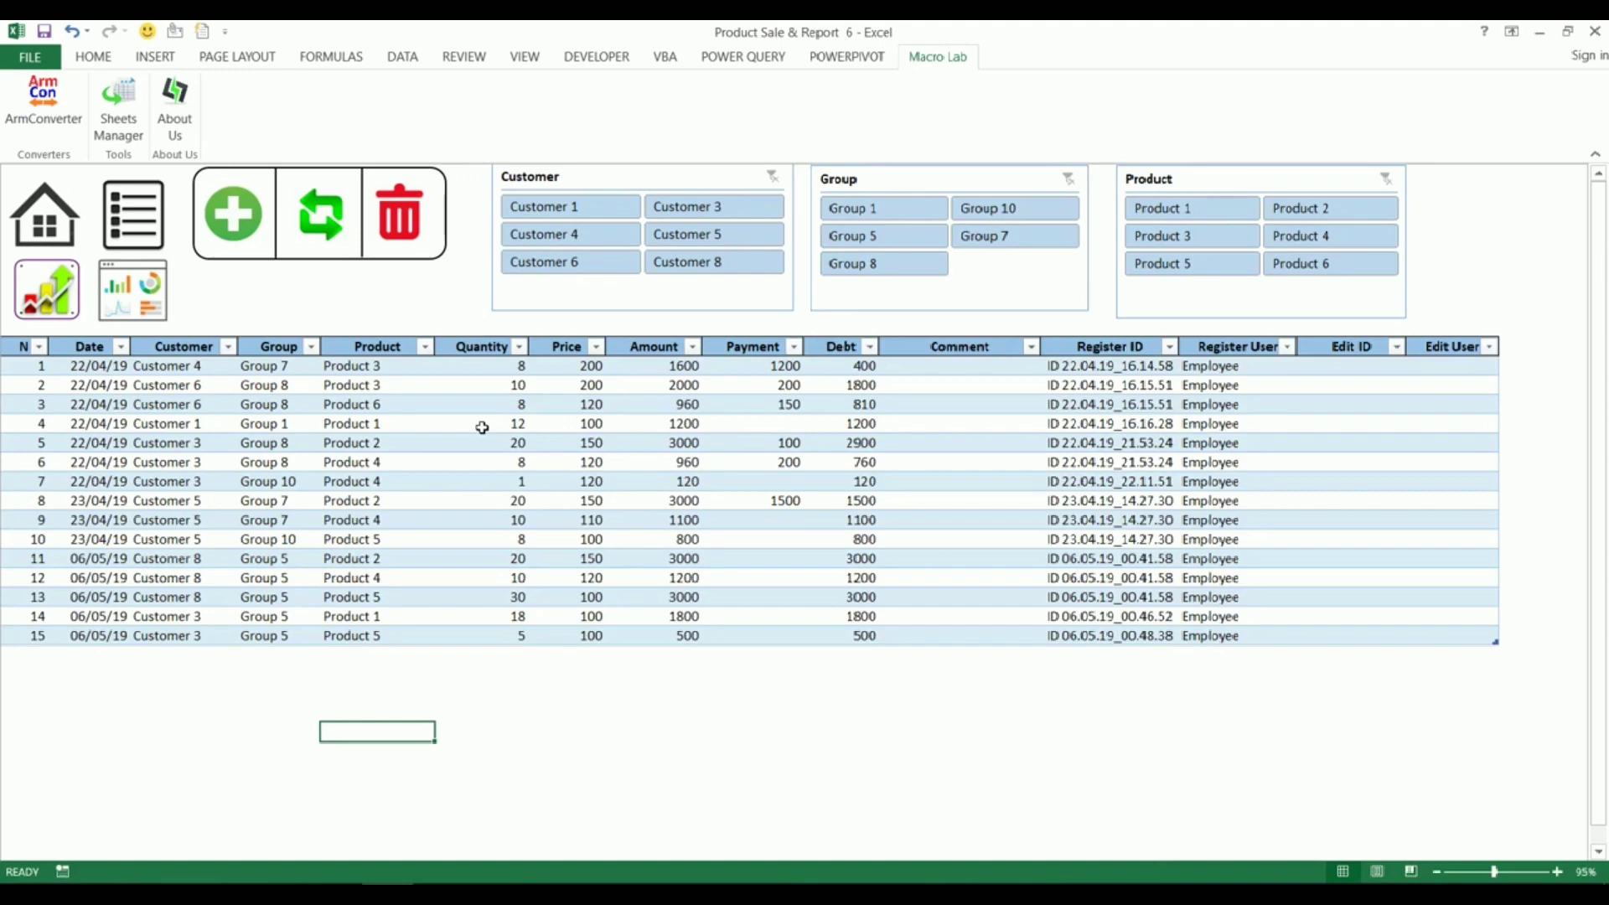
- On the Lists sheet, add customer 'aaaa' as entry 11 of the Customer table
click(386, 310)
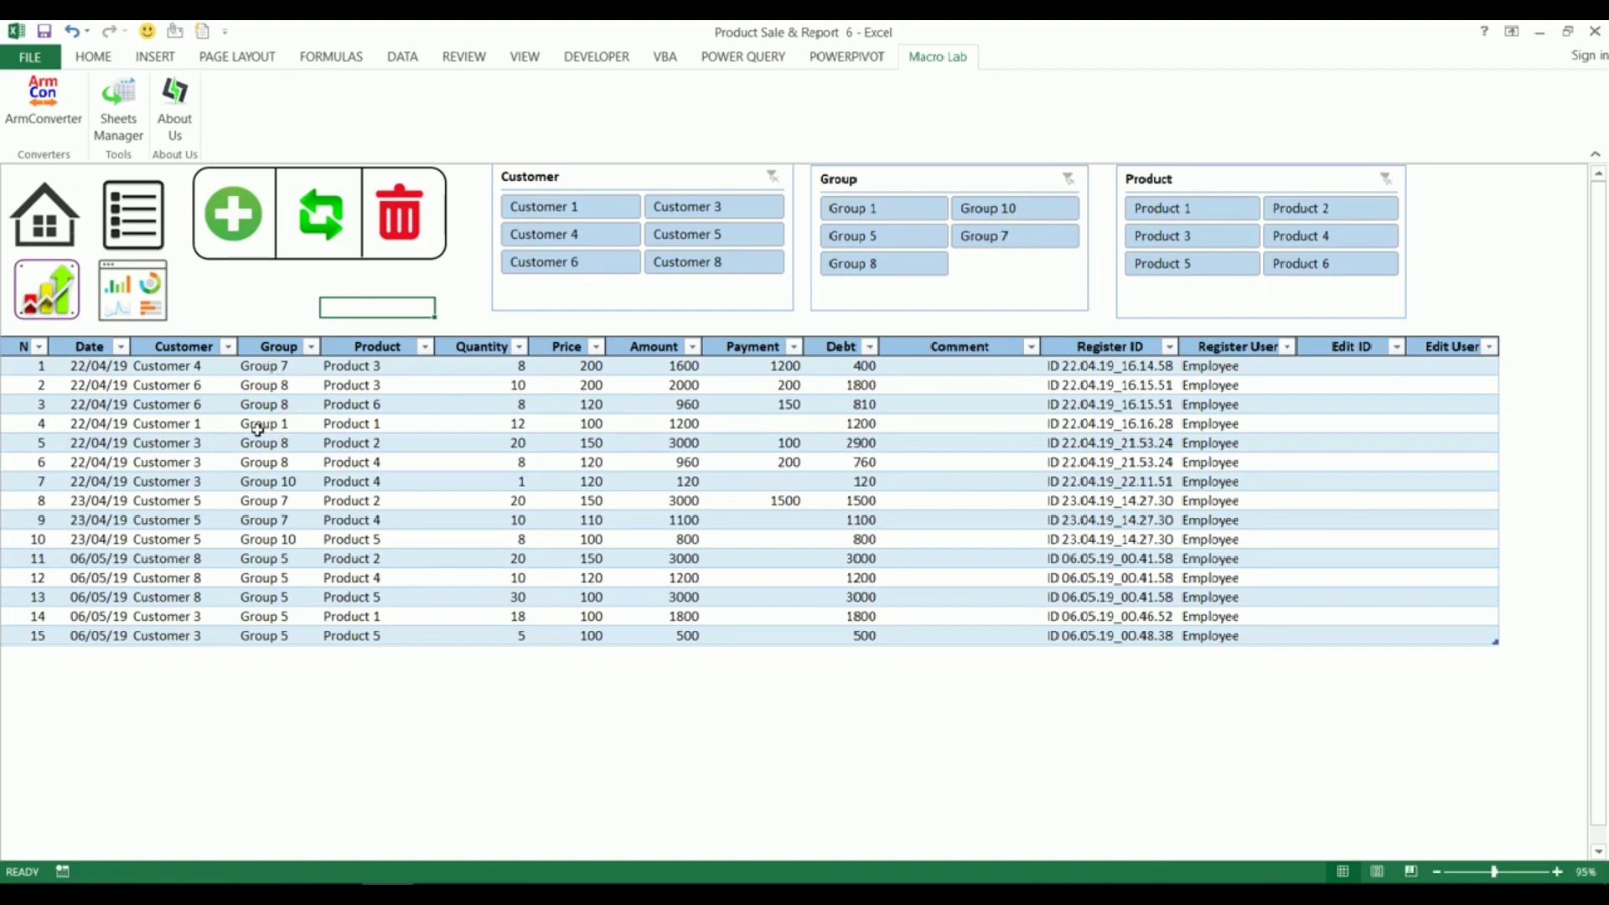
click(139, 218)
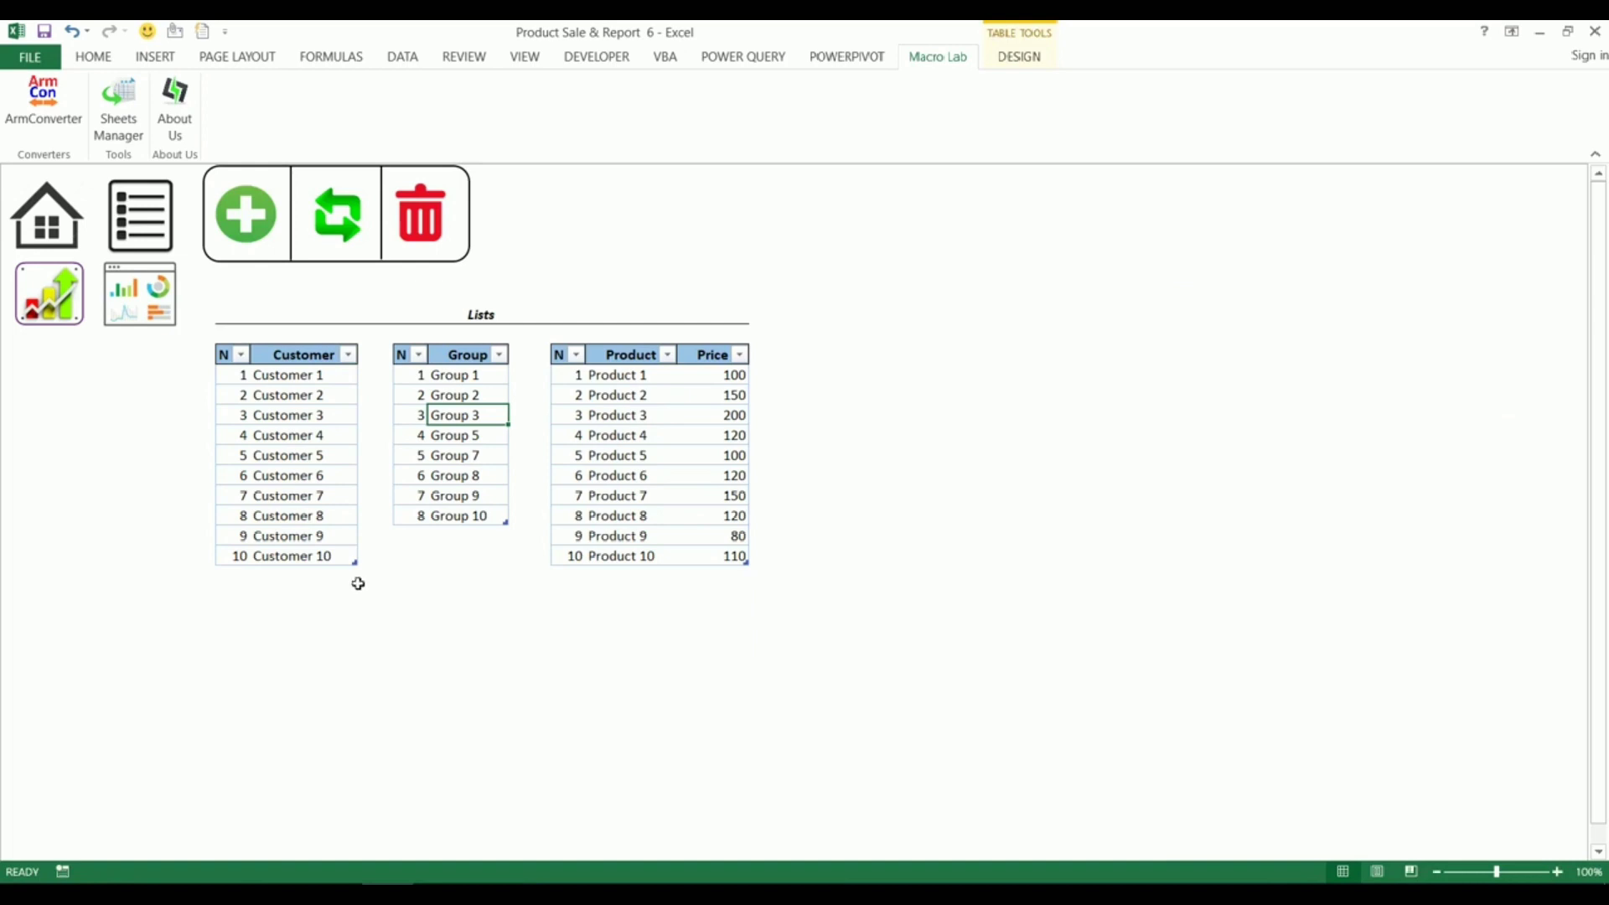
click(317, 493)
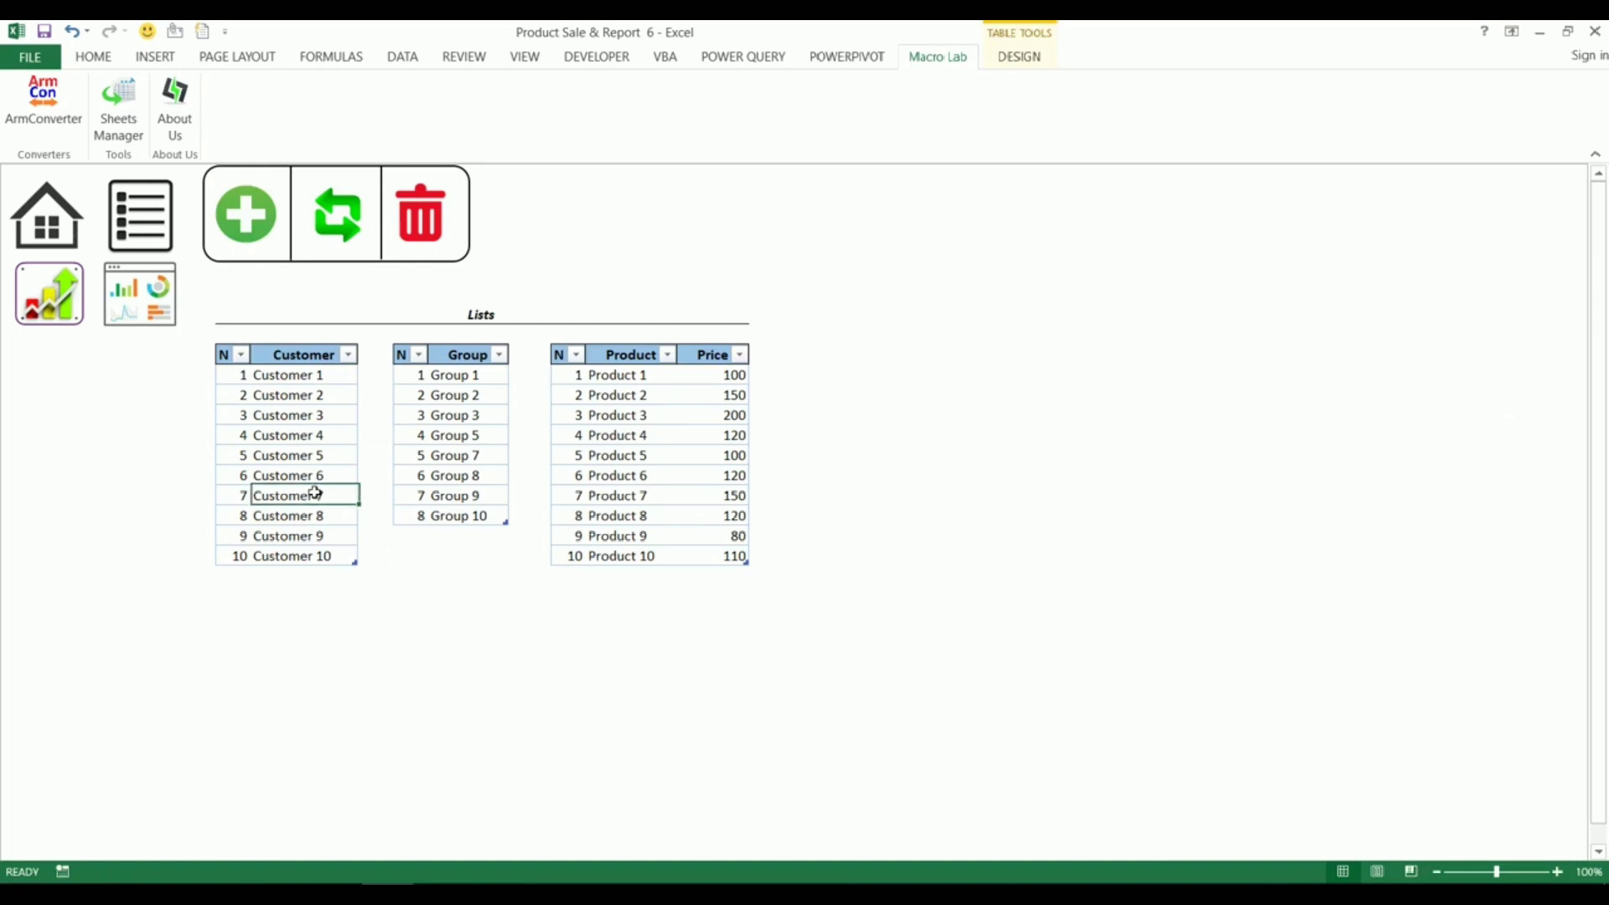
click(257, 222)
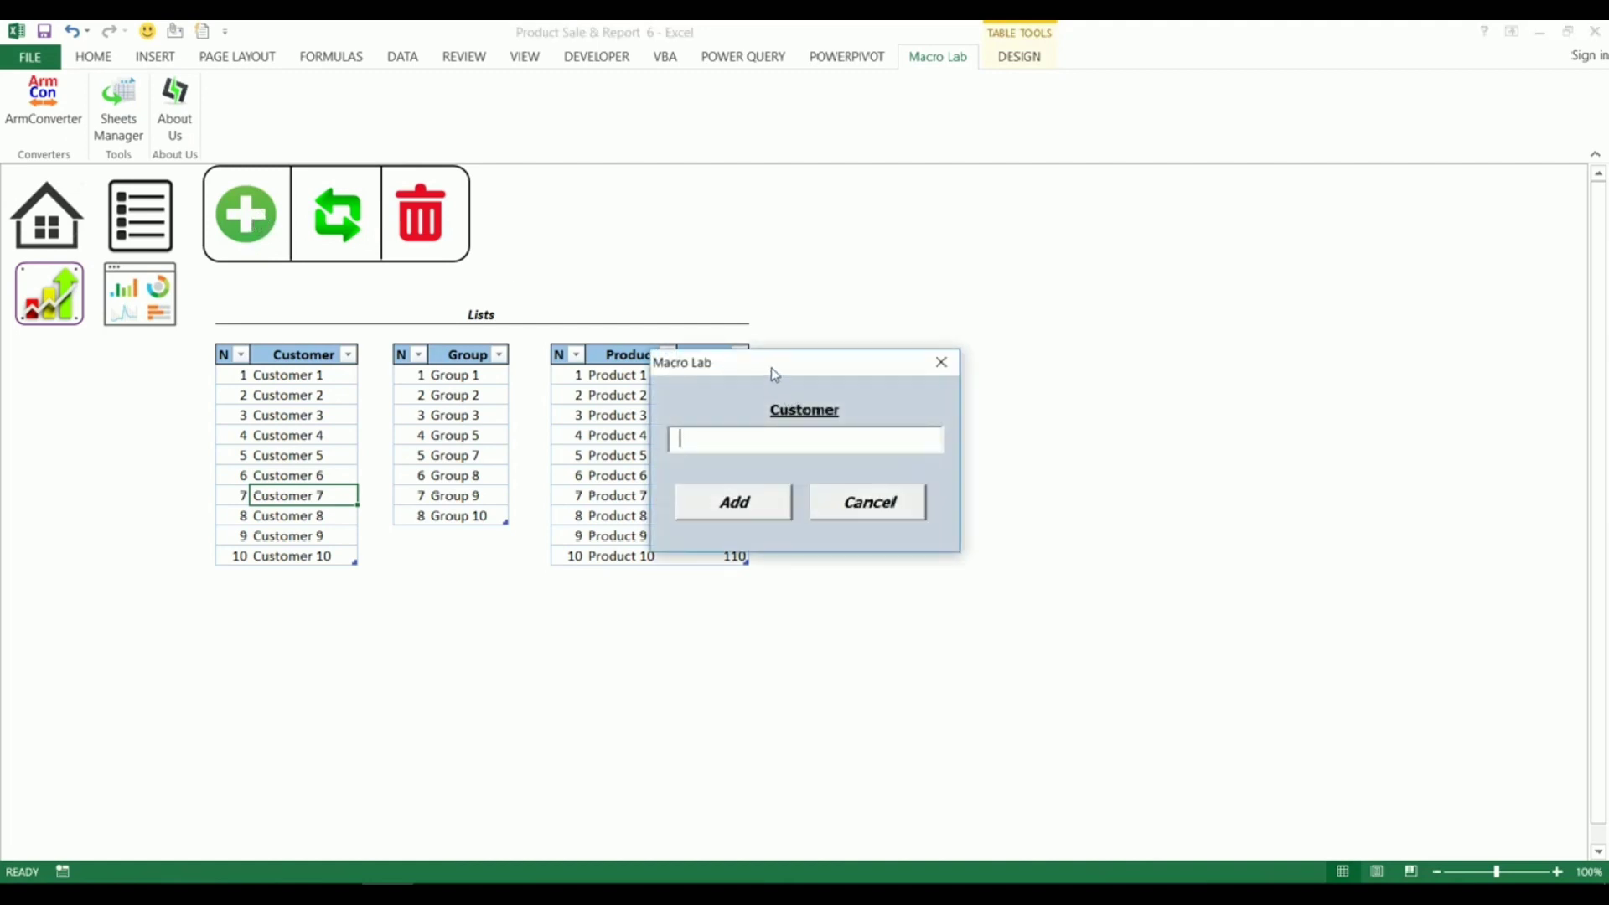
drag(771, 368, 701, 419)
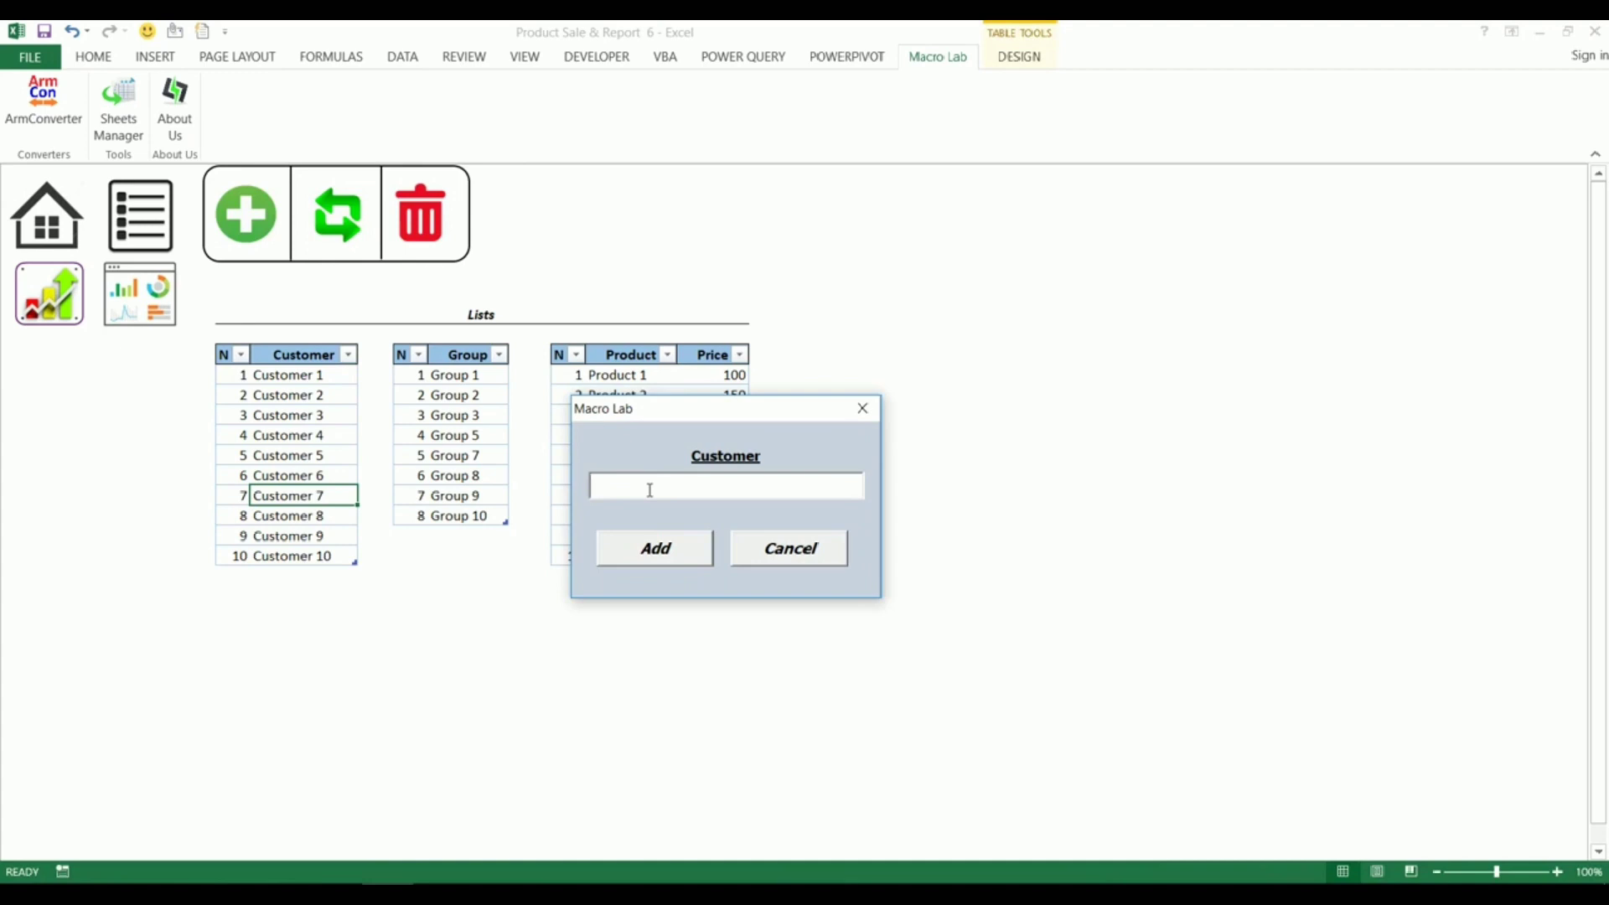
text(aaaa)
click(668, 555)
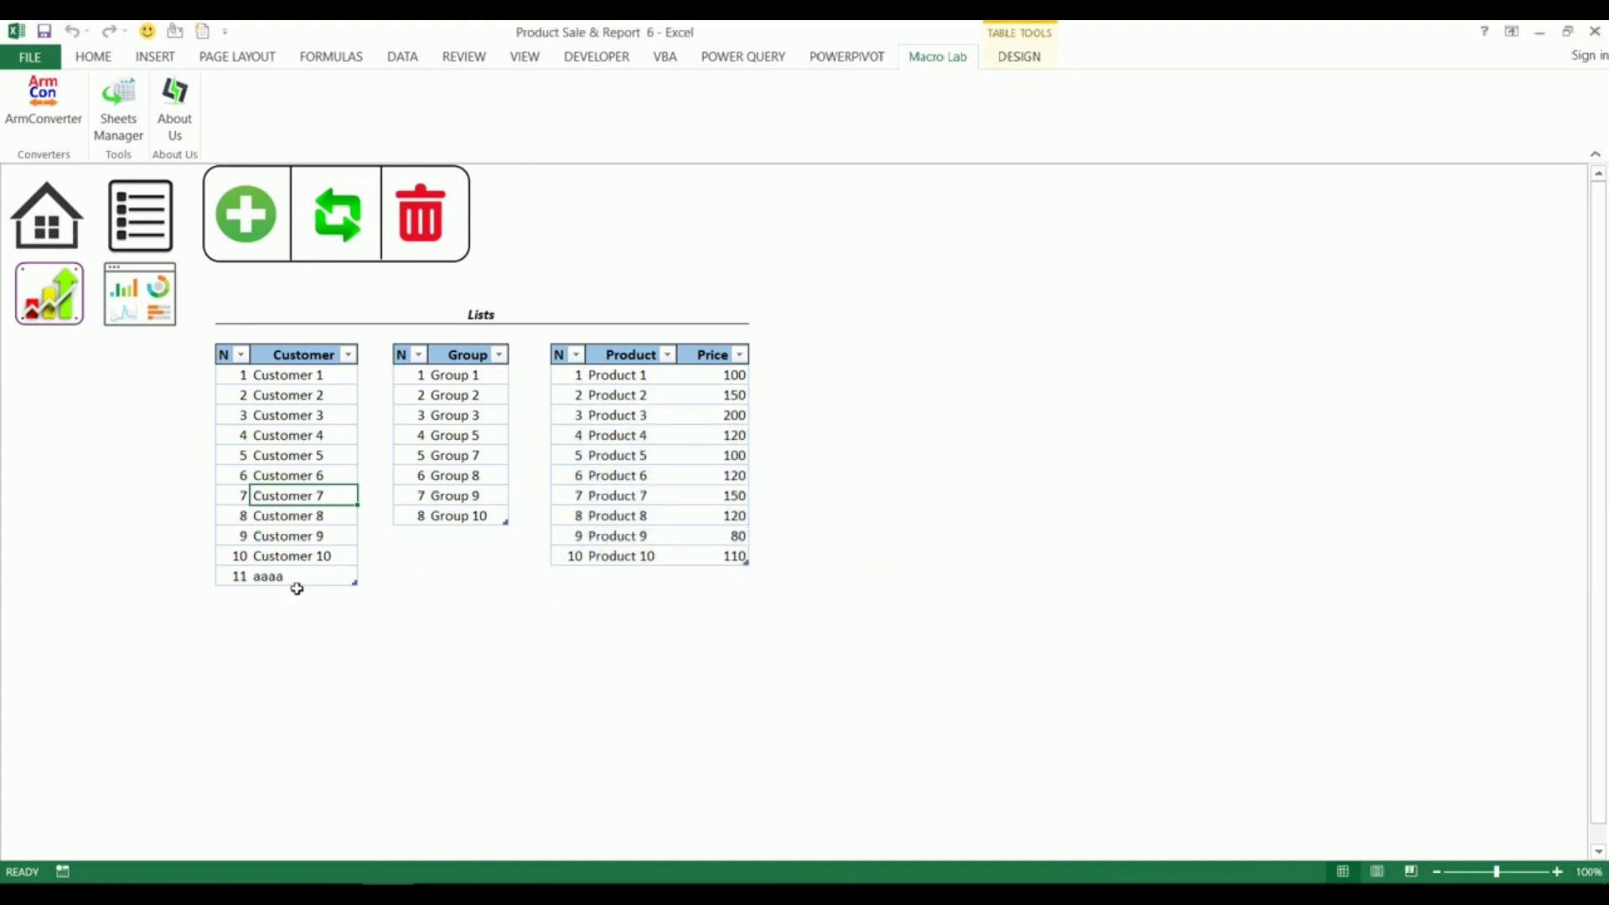
- Rename the new customer 'aaaa' to 'aaaaddd'
click(295, 577)
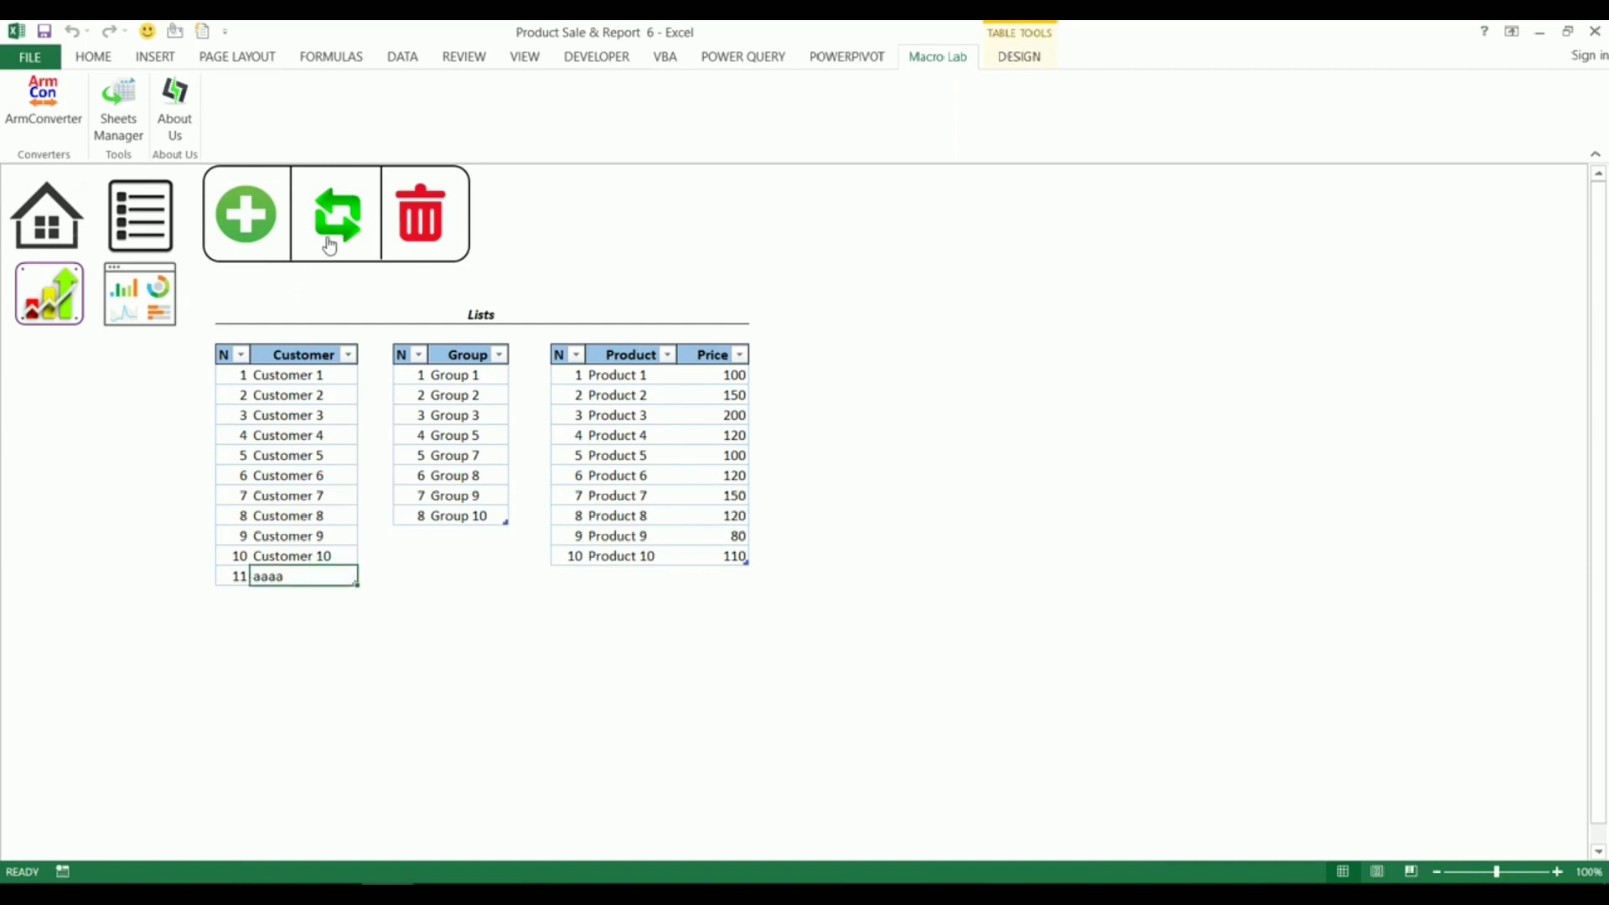
click(330, 246)
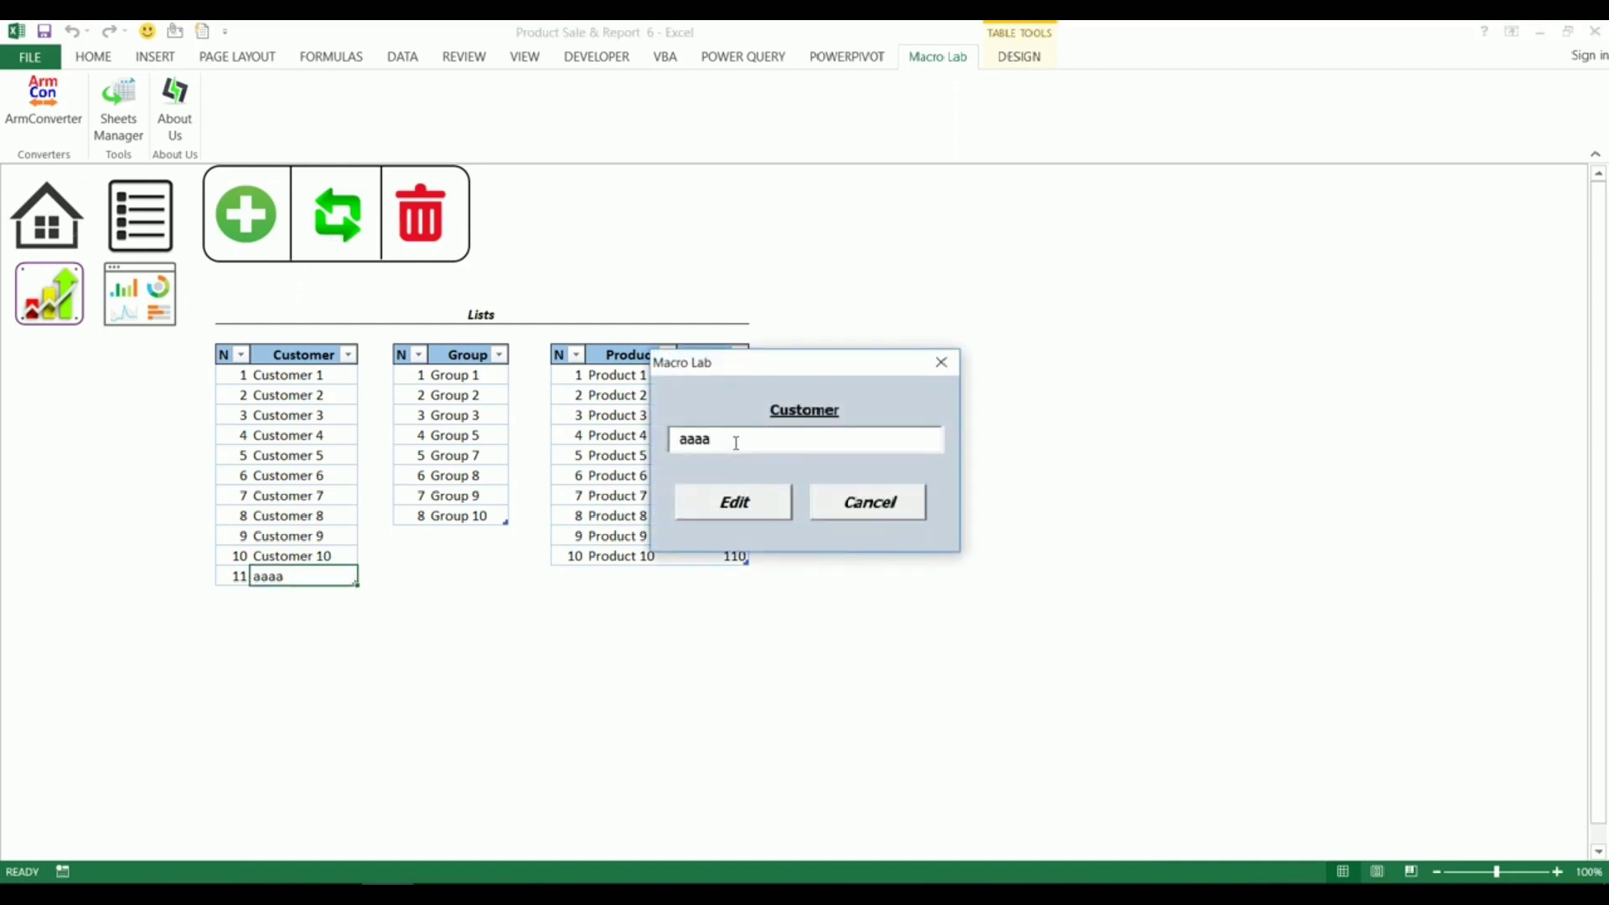
text(ddd)
click(767, 505)
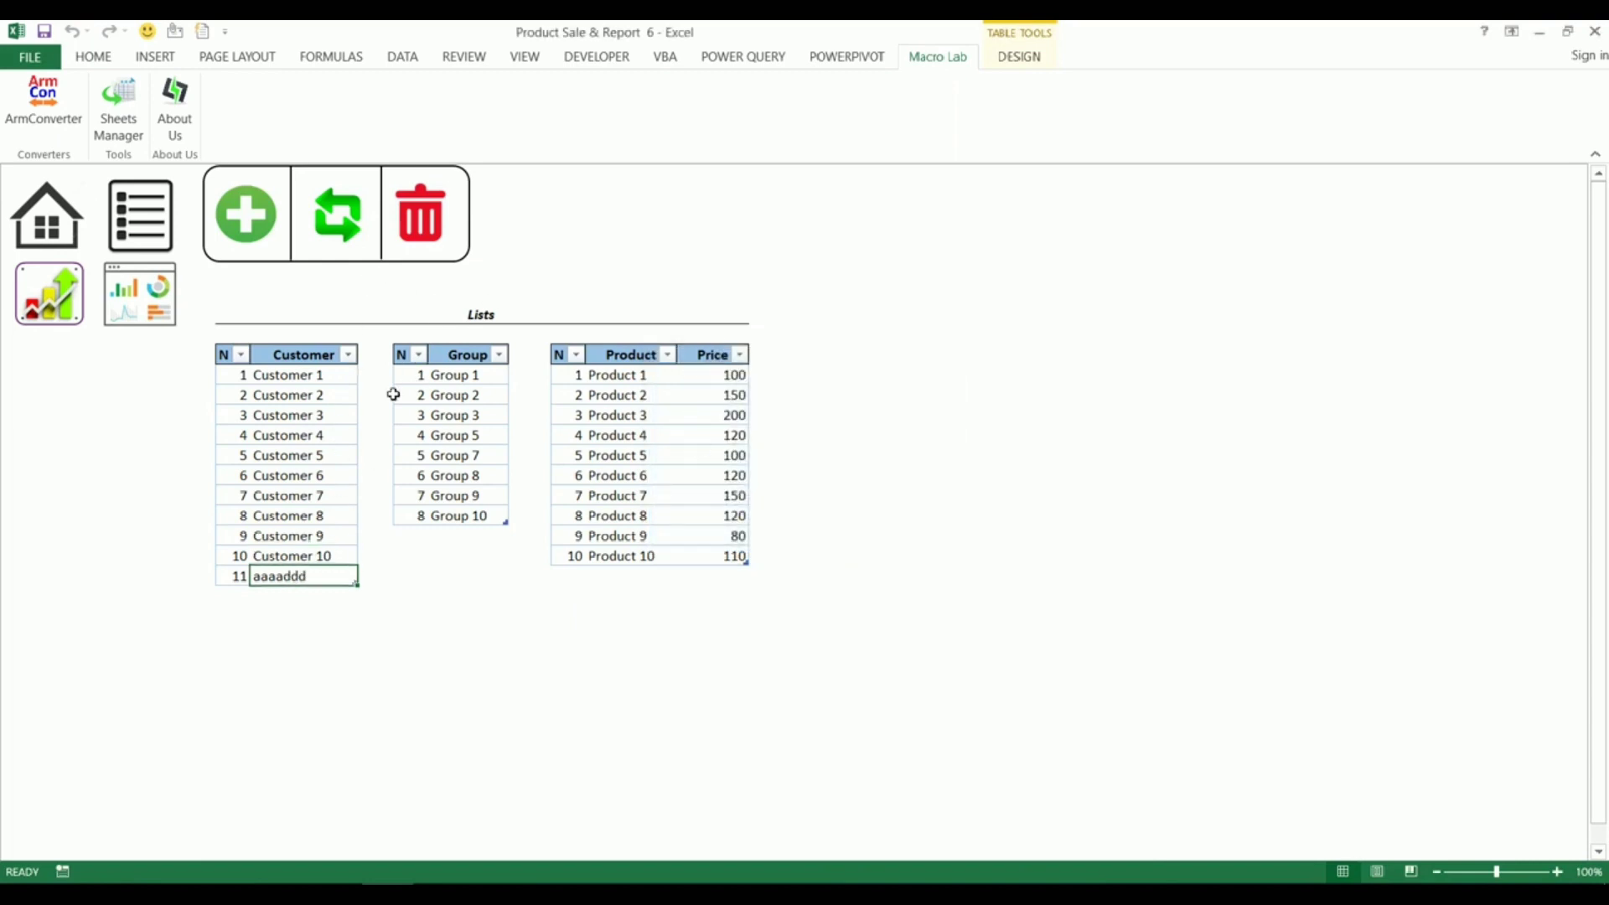
- Delete customer 'aaaaddd', browse the Customer, Group and Product lists, and return to the sales sheet
click(427, 216)
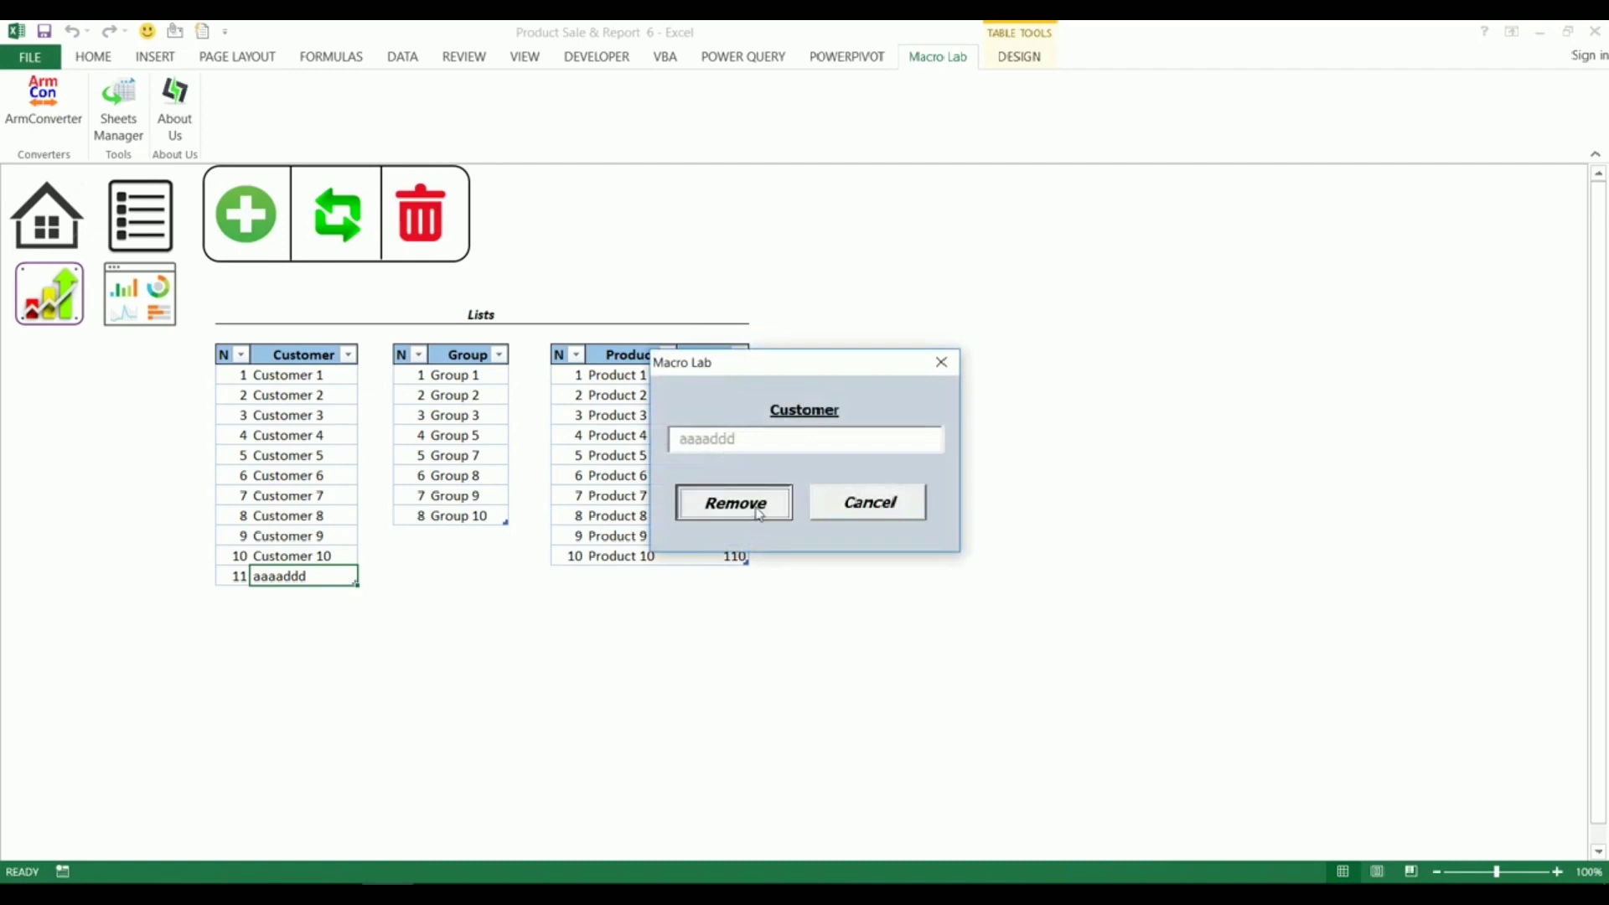
click(734, 503)
click(269, 434)
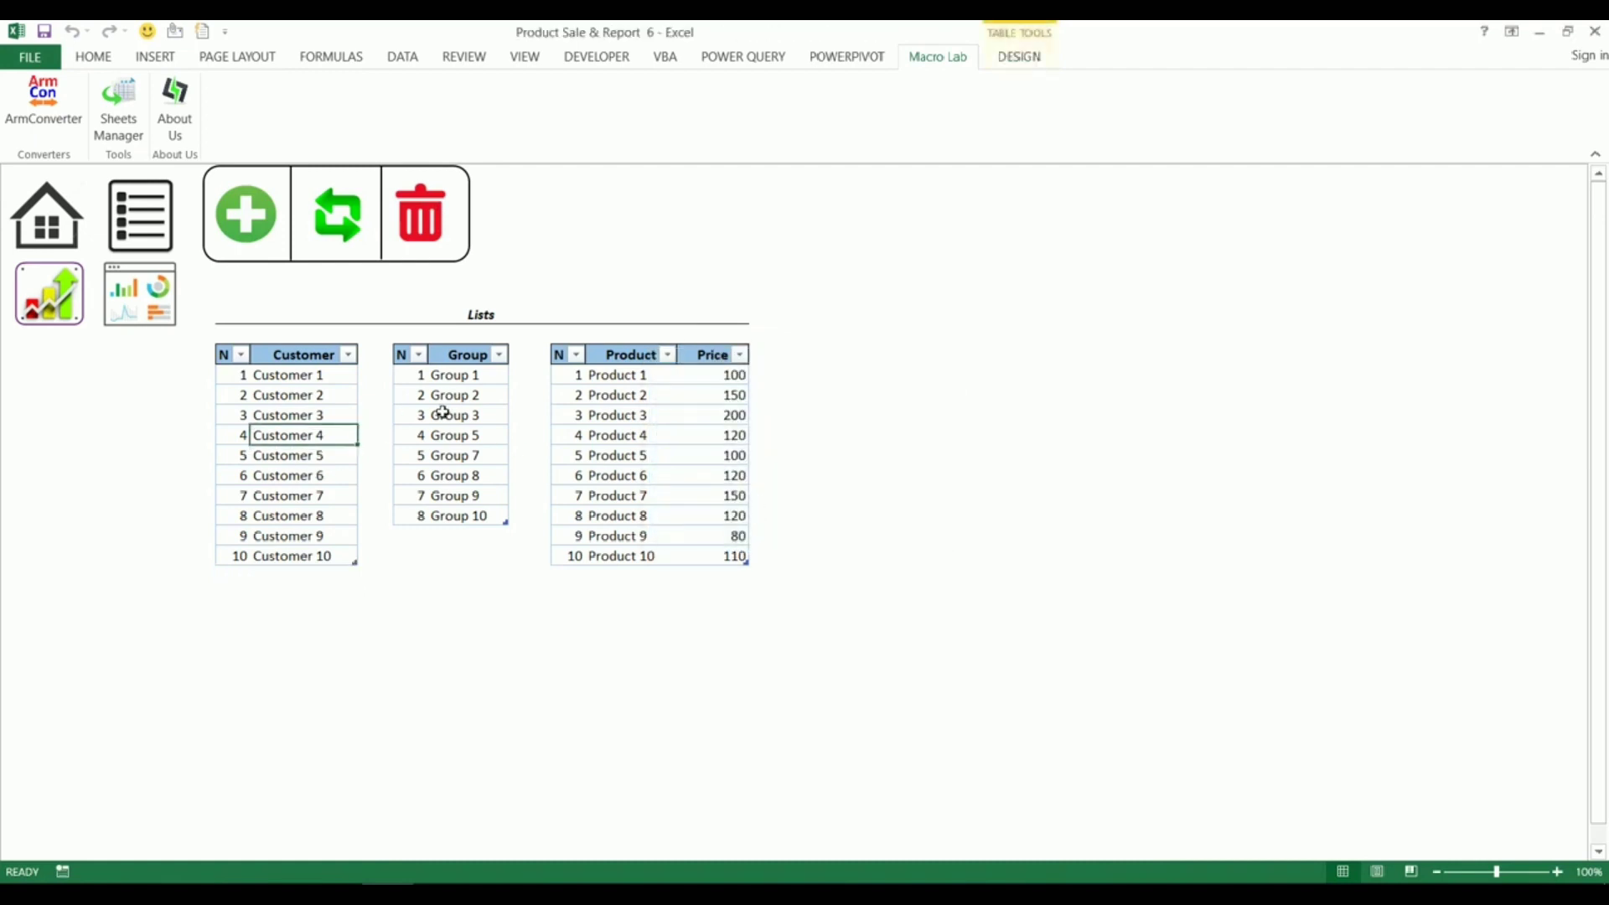
click(450, 414)
click(599, 415)
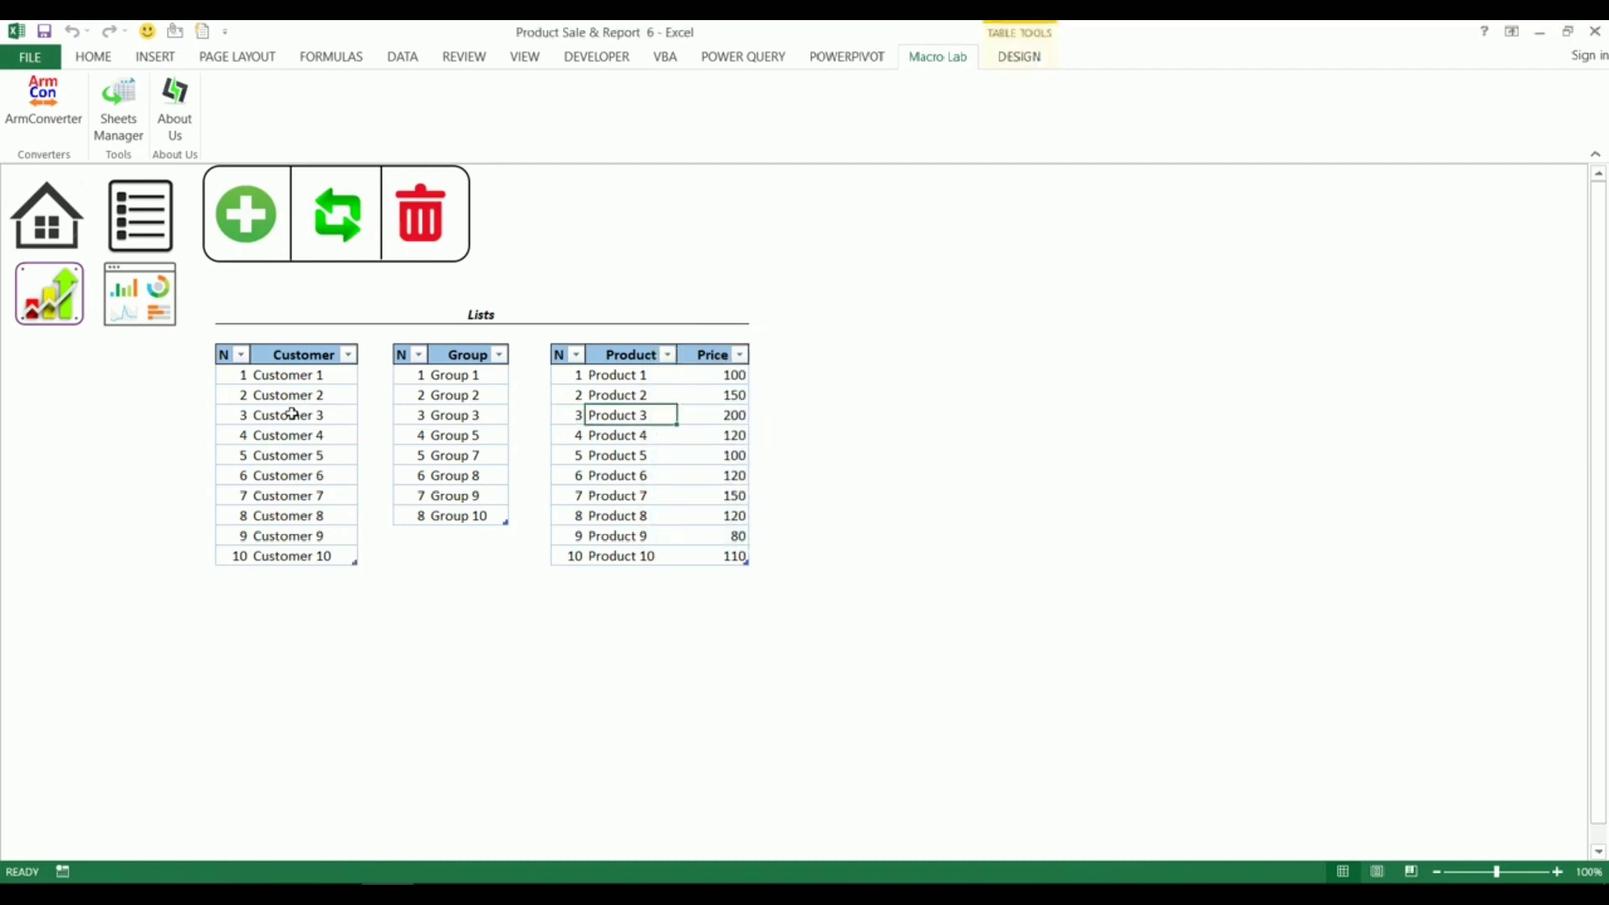
click(291, 413)
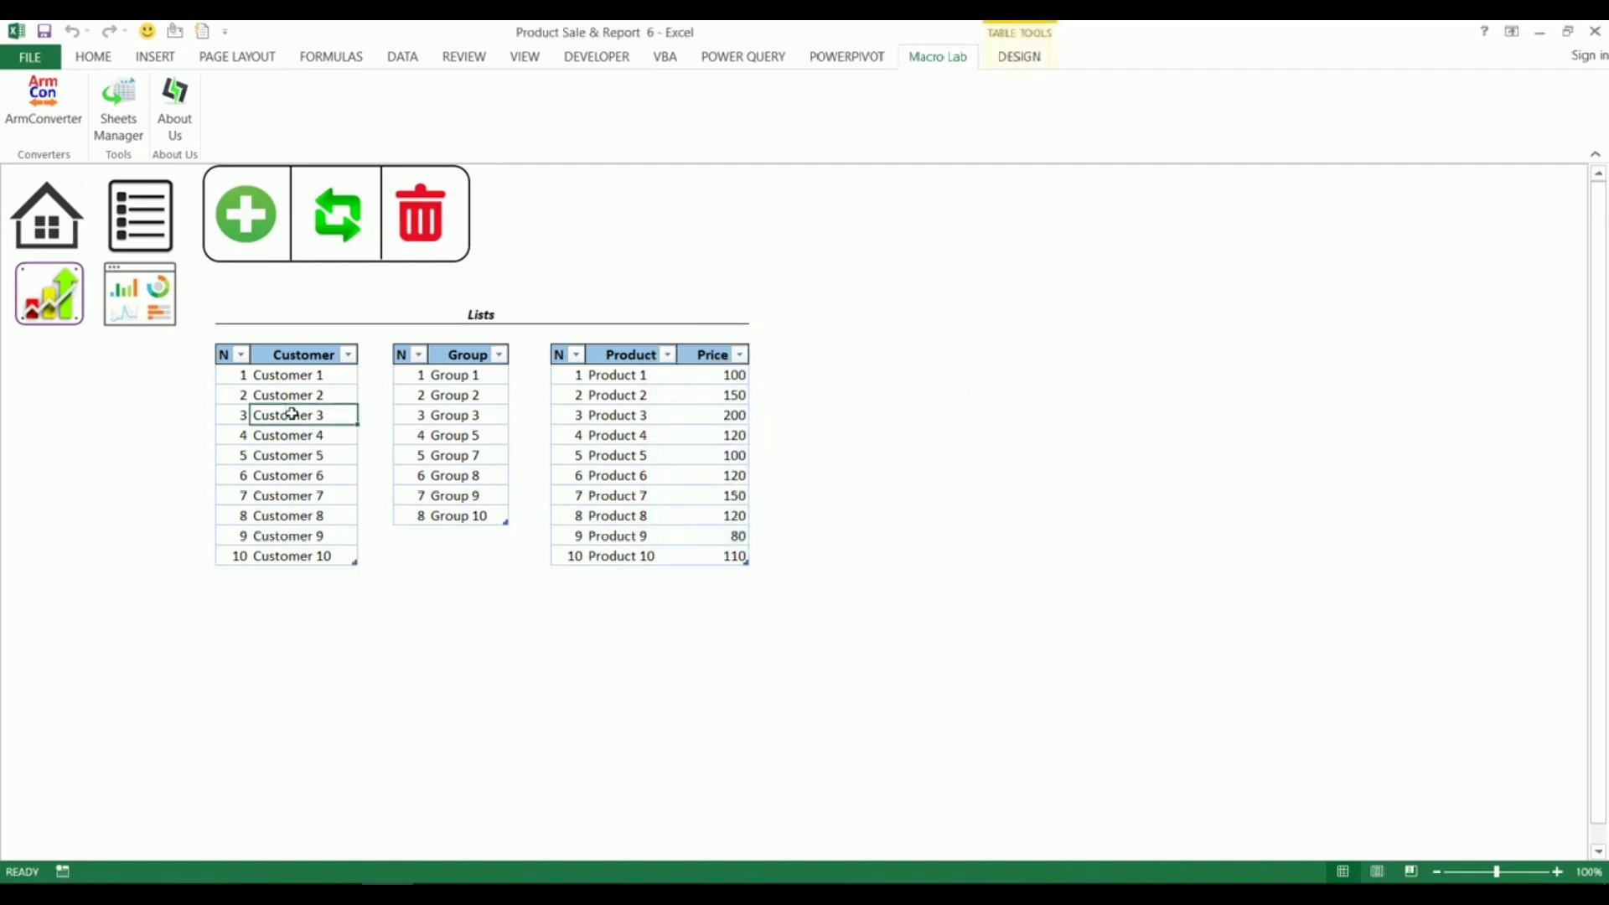
click(38, 227)
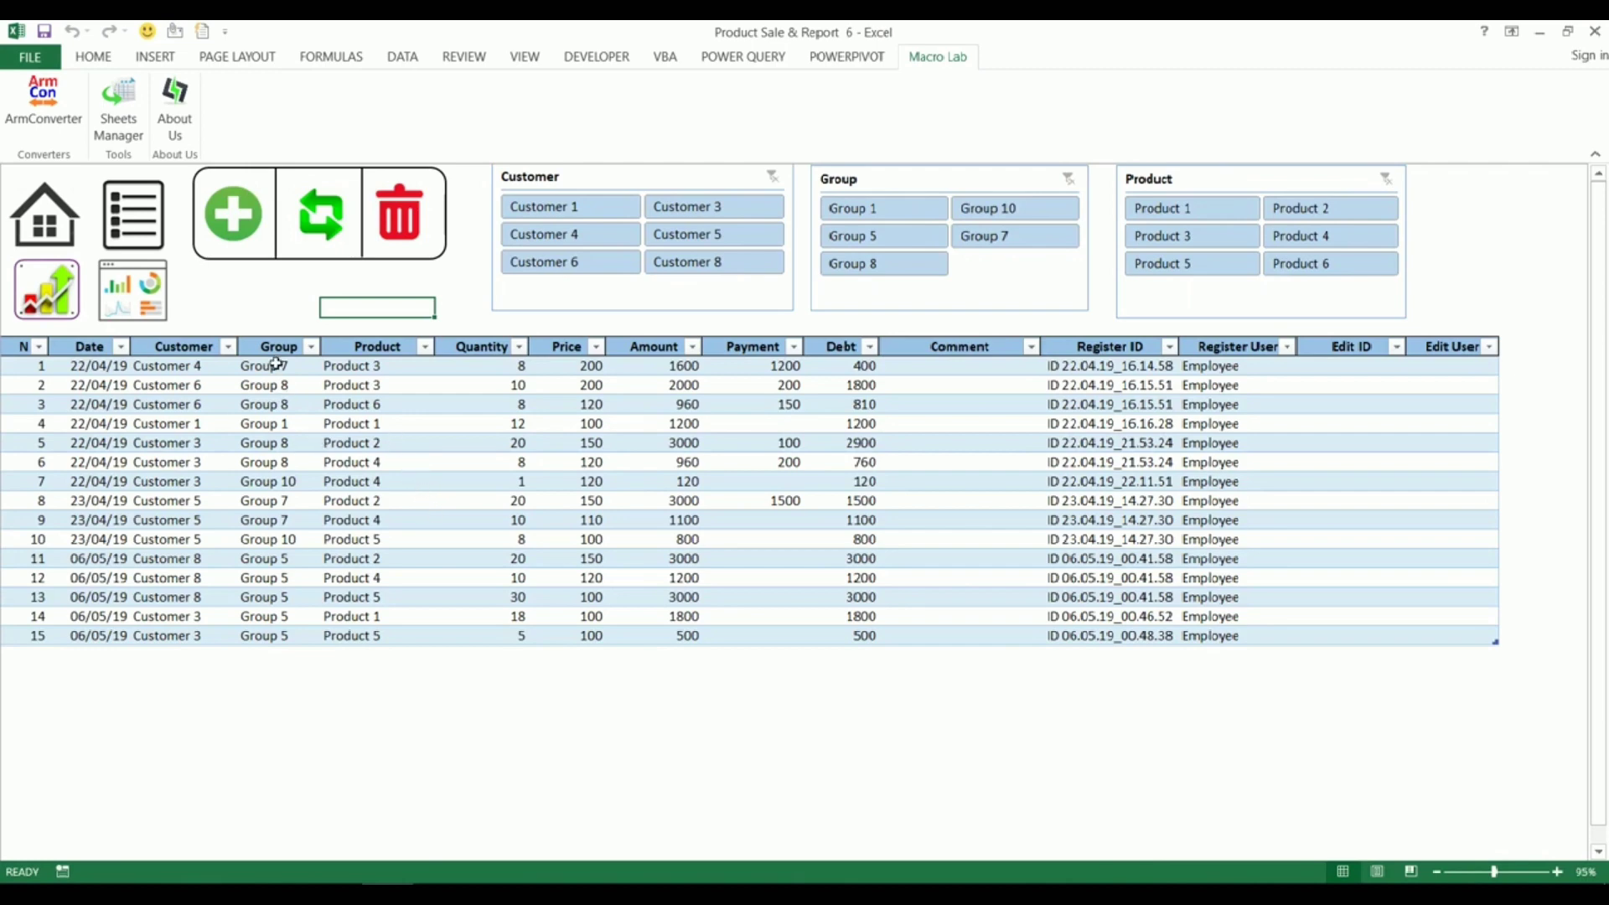
- Start a new invoice for Customer 3 in Group 5
click(238, 216)
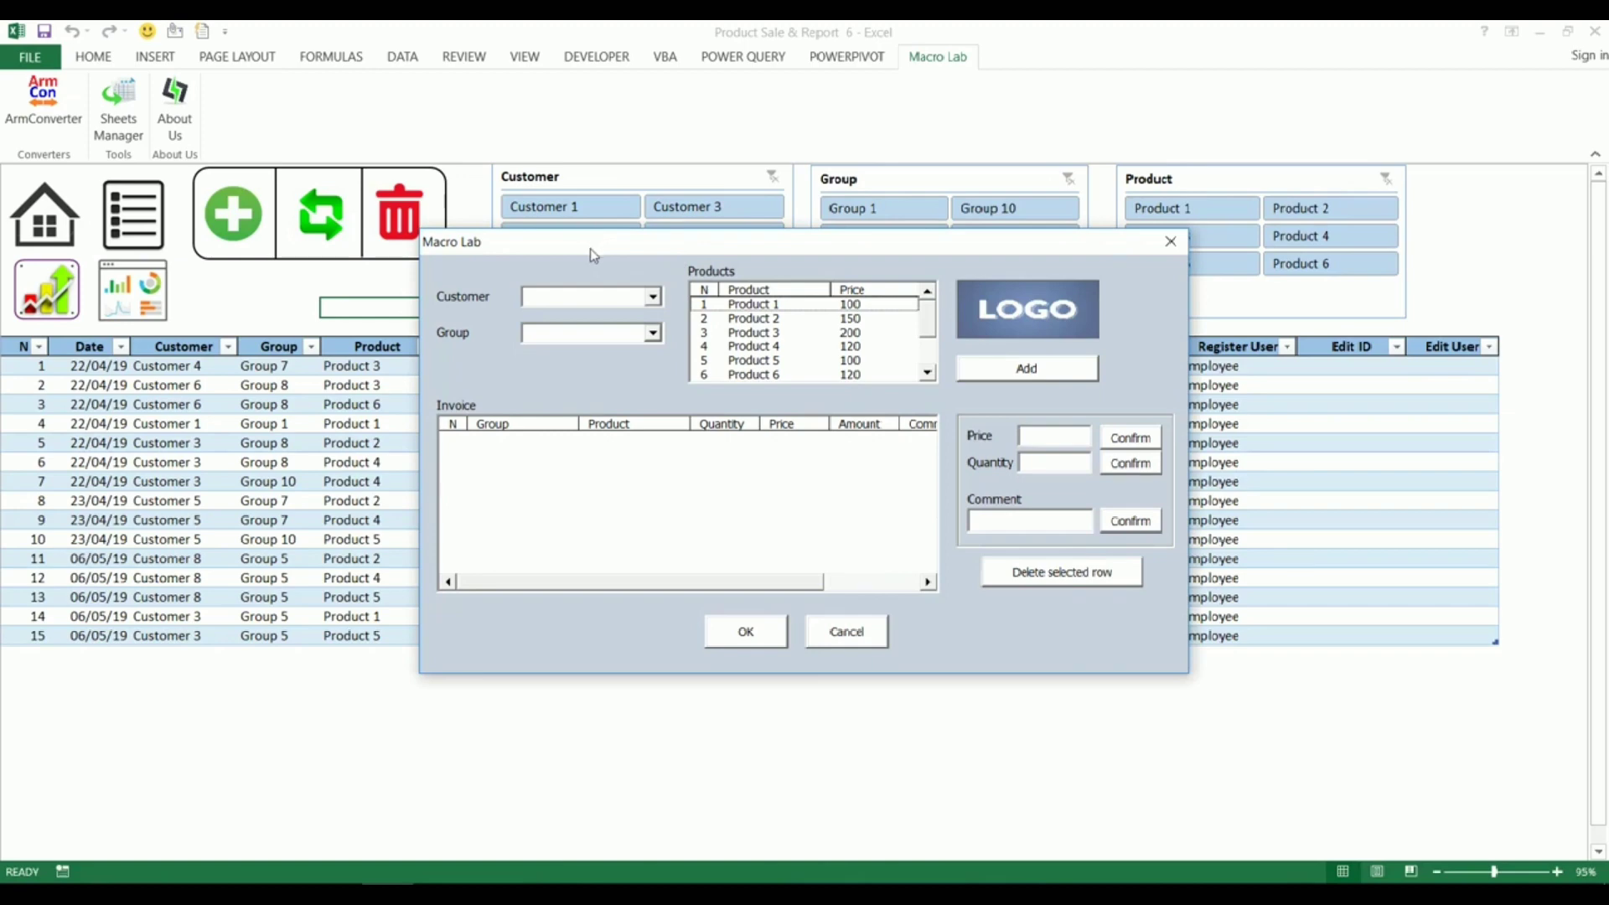
drag(593, 248, 559, 281)
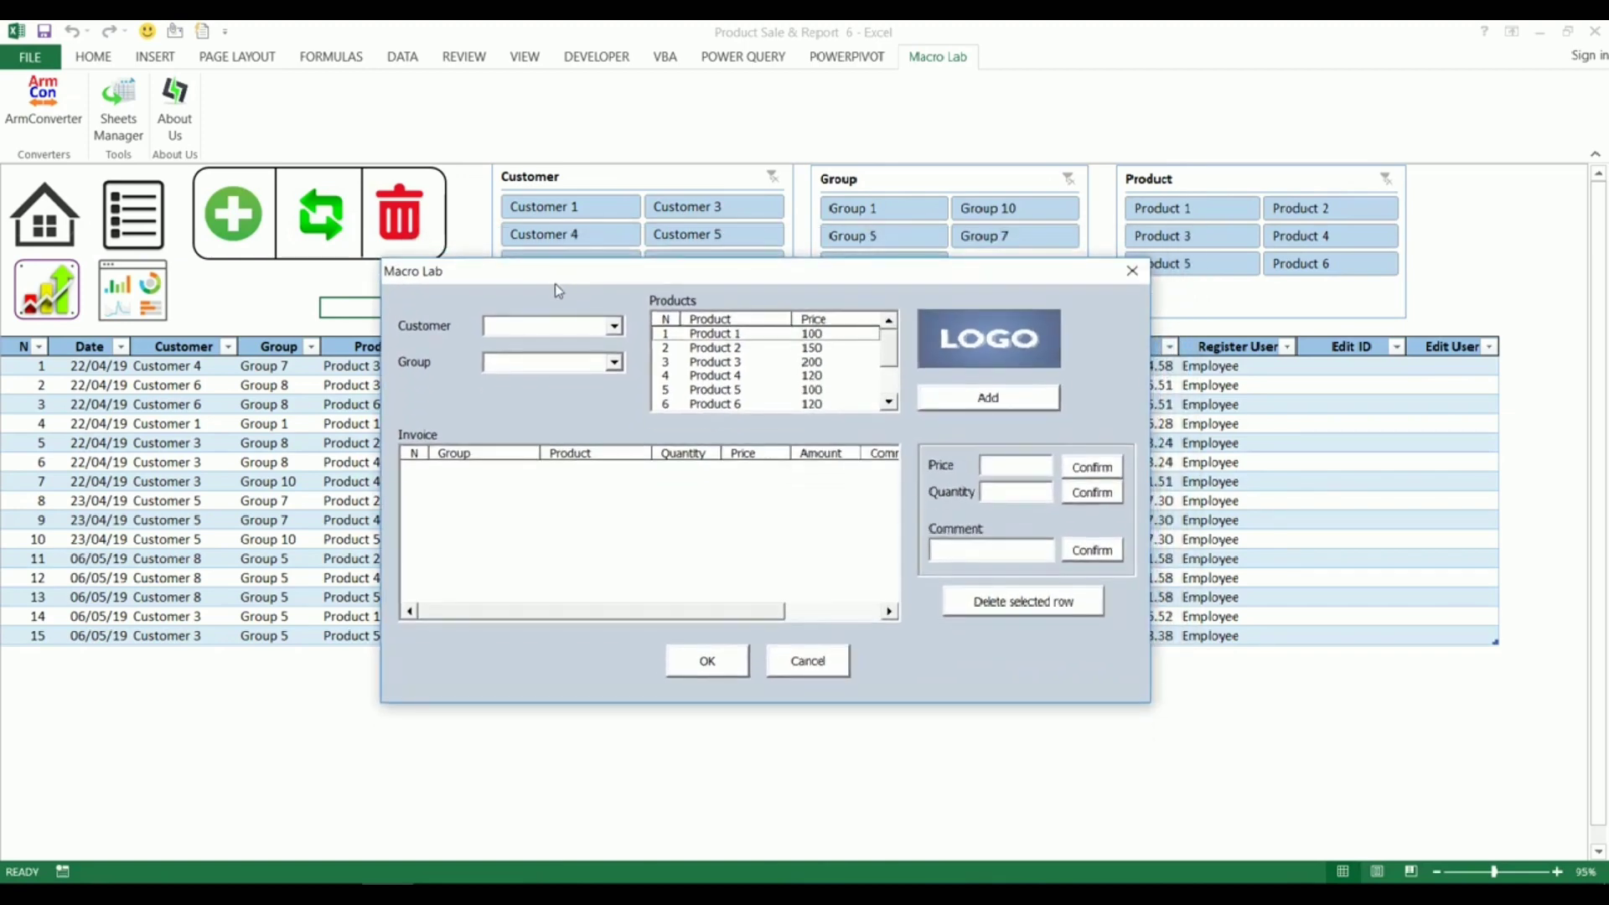
click(614, 327)
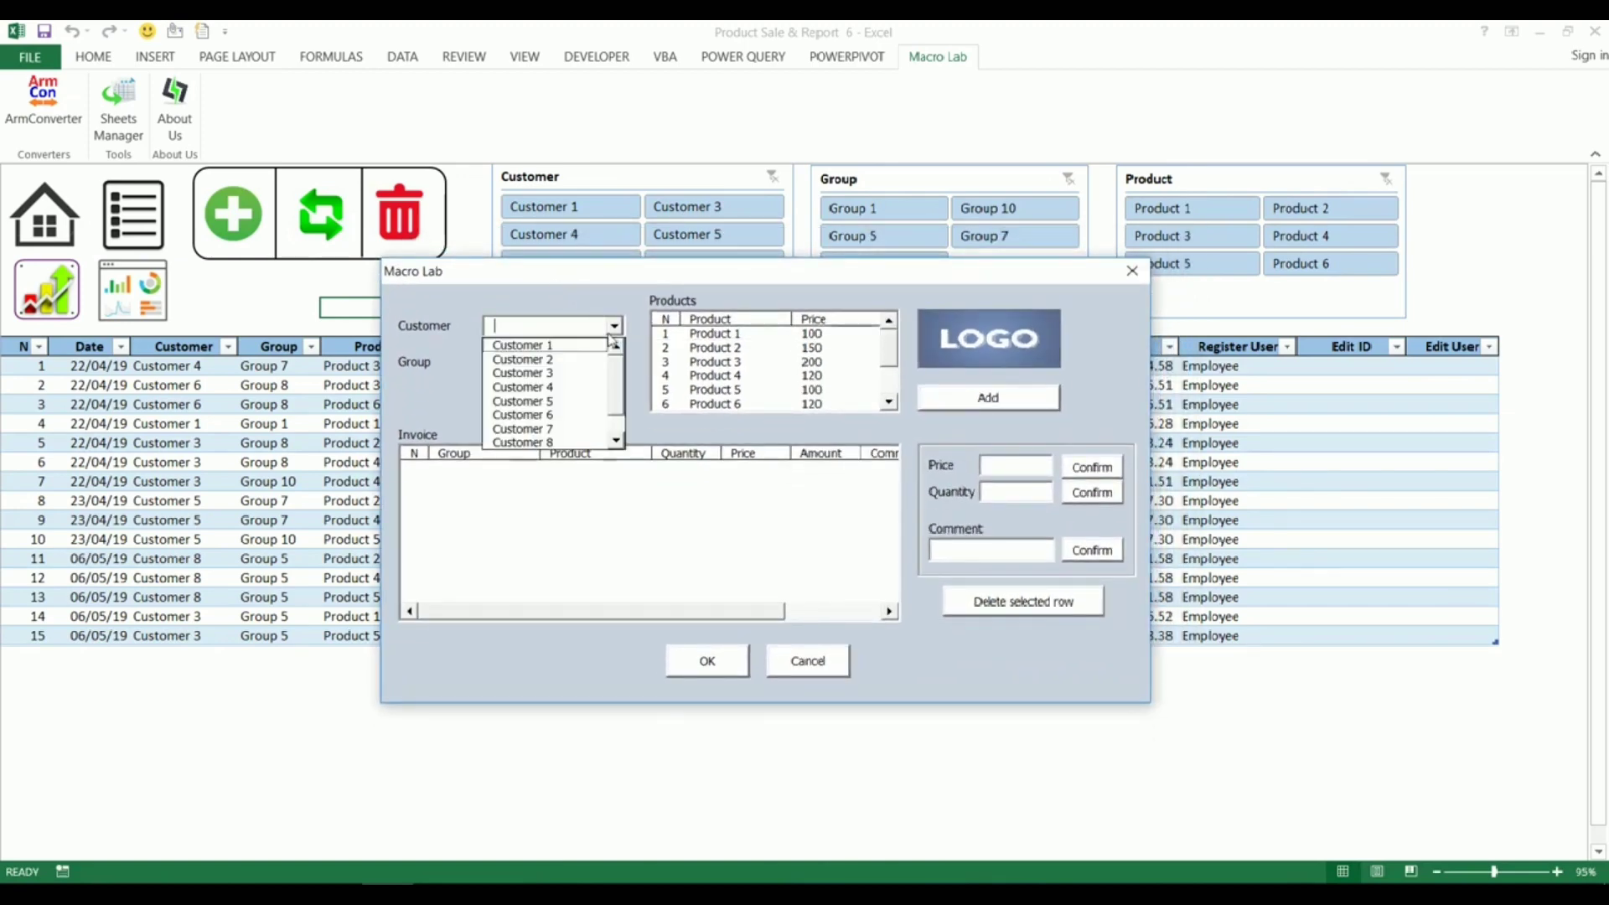
click(574, 375)
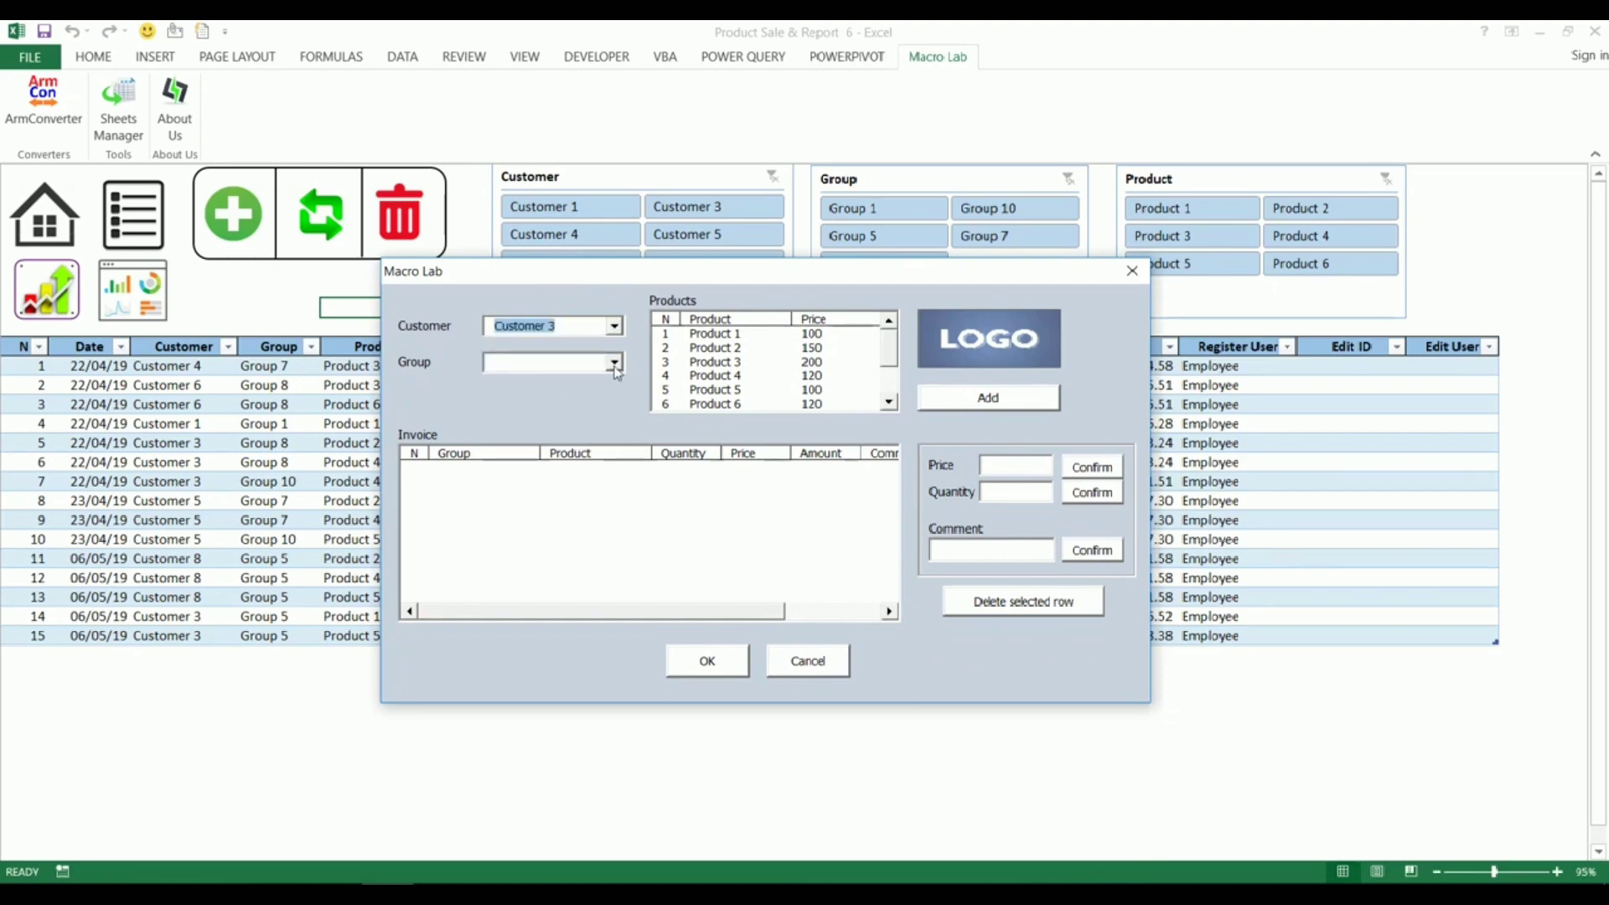
click(614, 362)
click(576, 427)
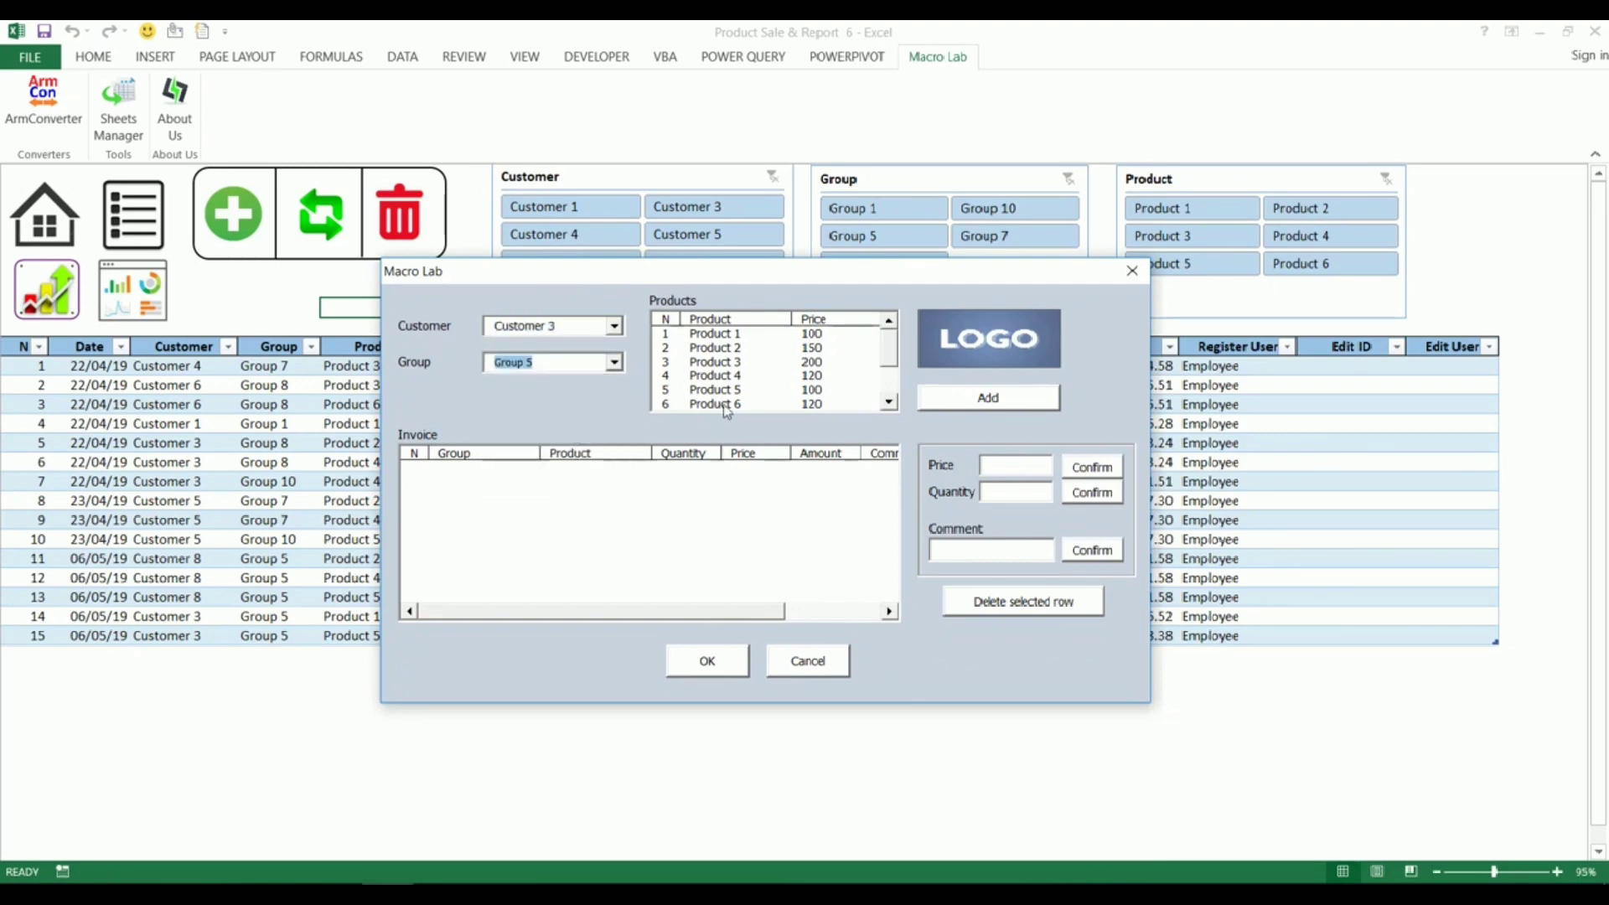
- Add Products 1, 4 and 6 as invoice lines
click(781, 337)
click(776, 375)
click(777, 405)
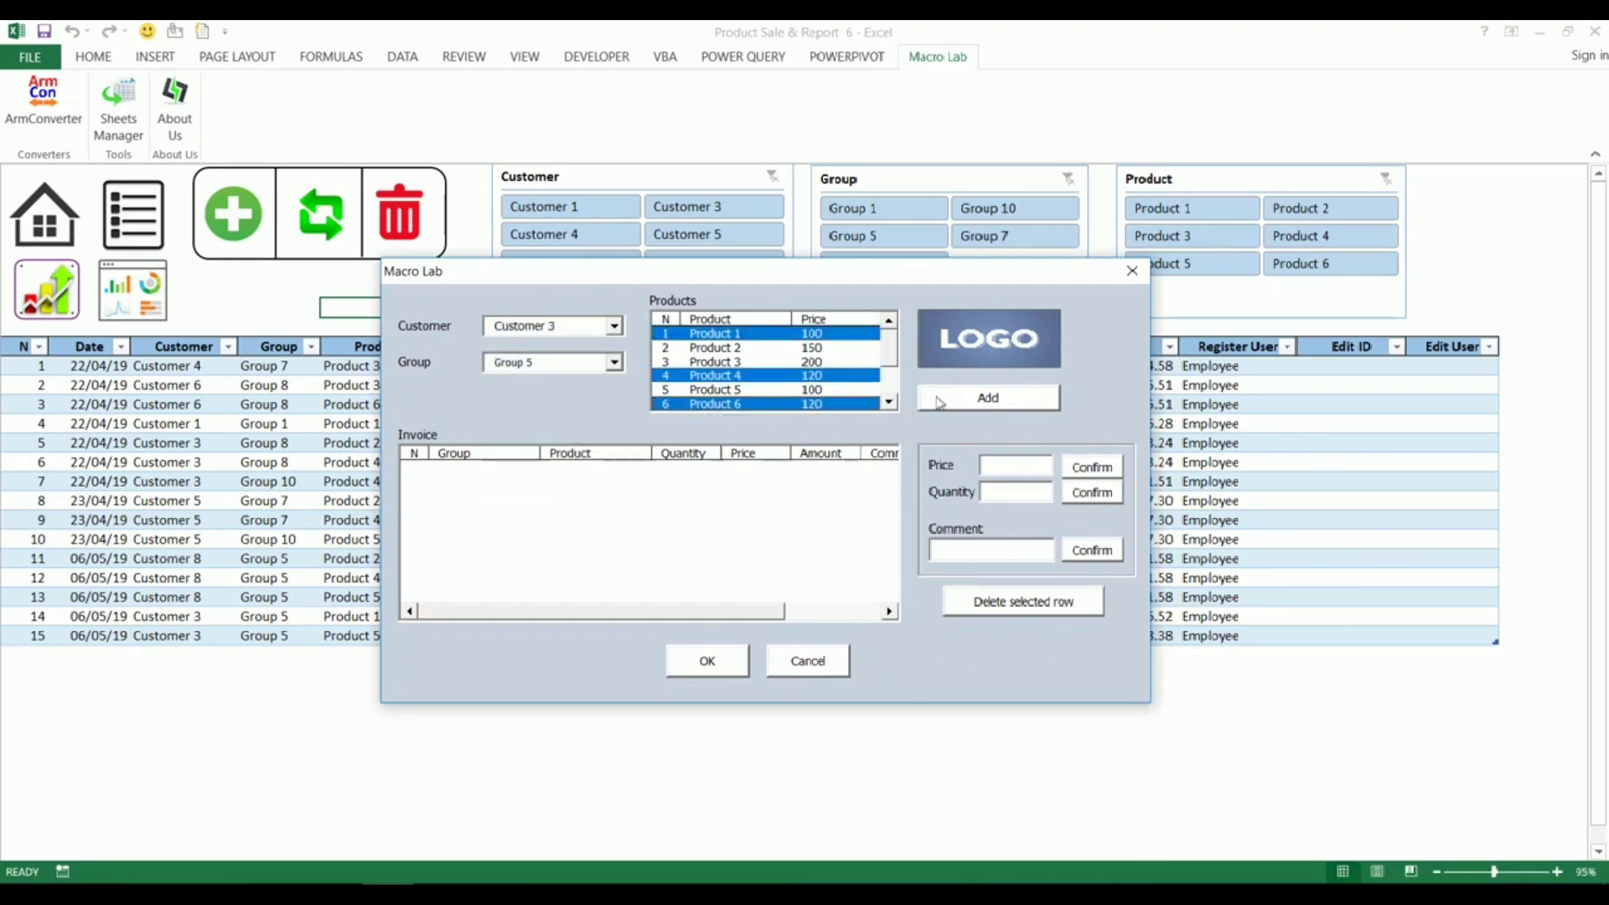
click(989, 401)
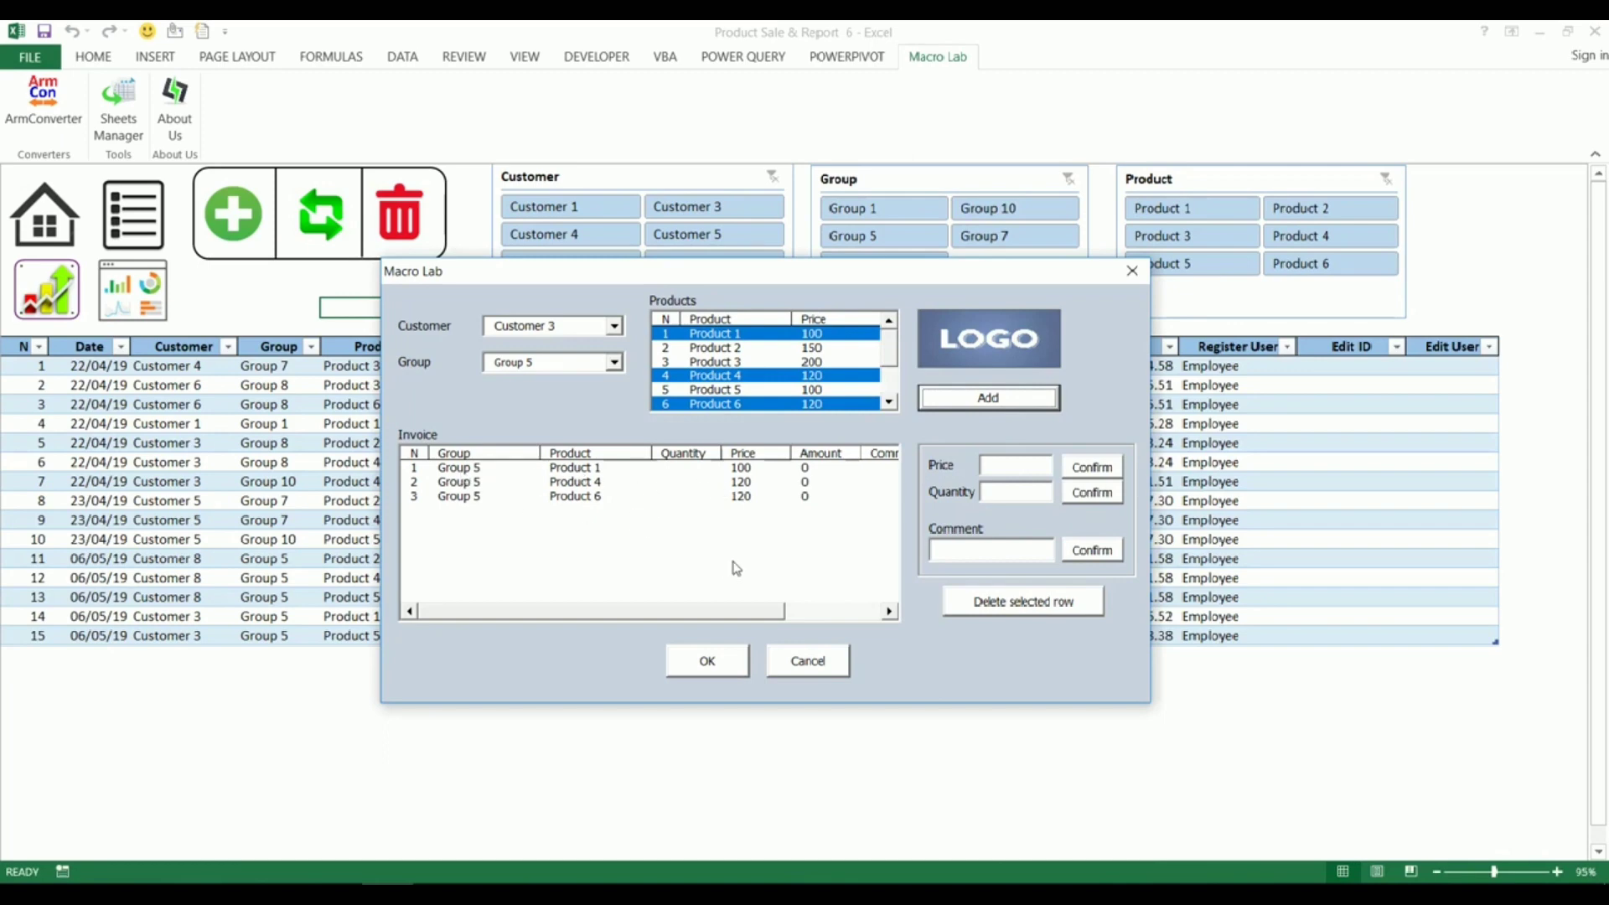
- Give the Product 1 line quantity 20 and the Product 4 line quantity 15, then edit Product 1's price
click(699, 469)
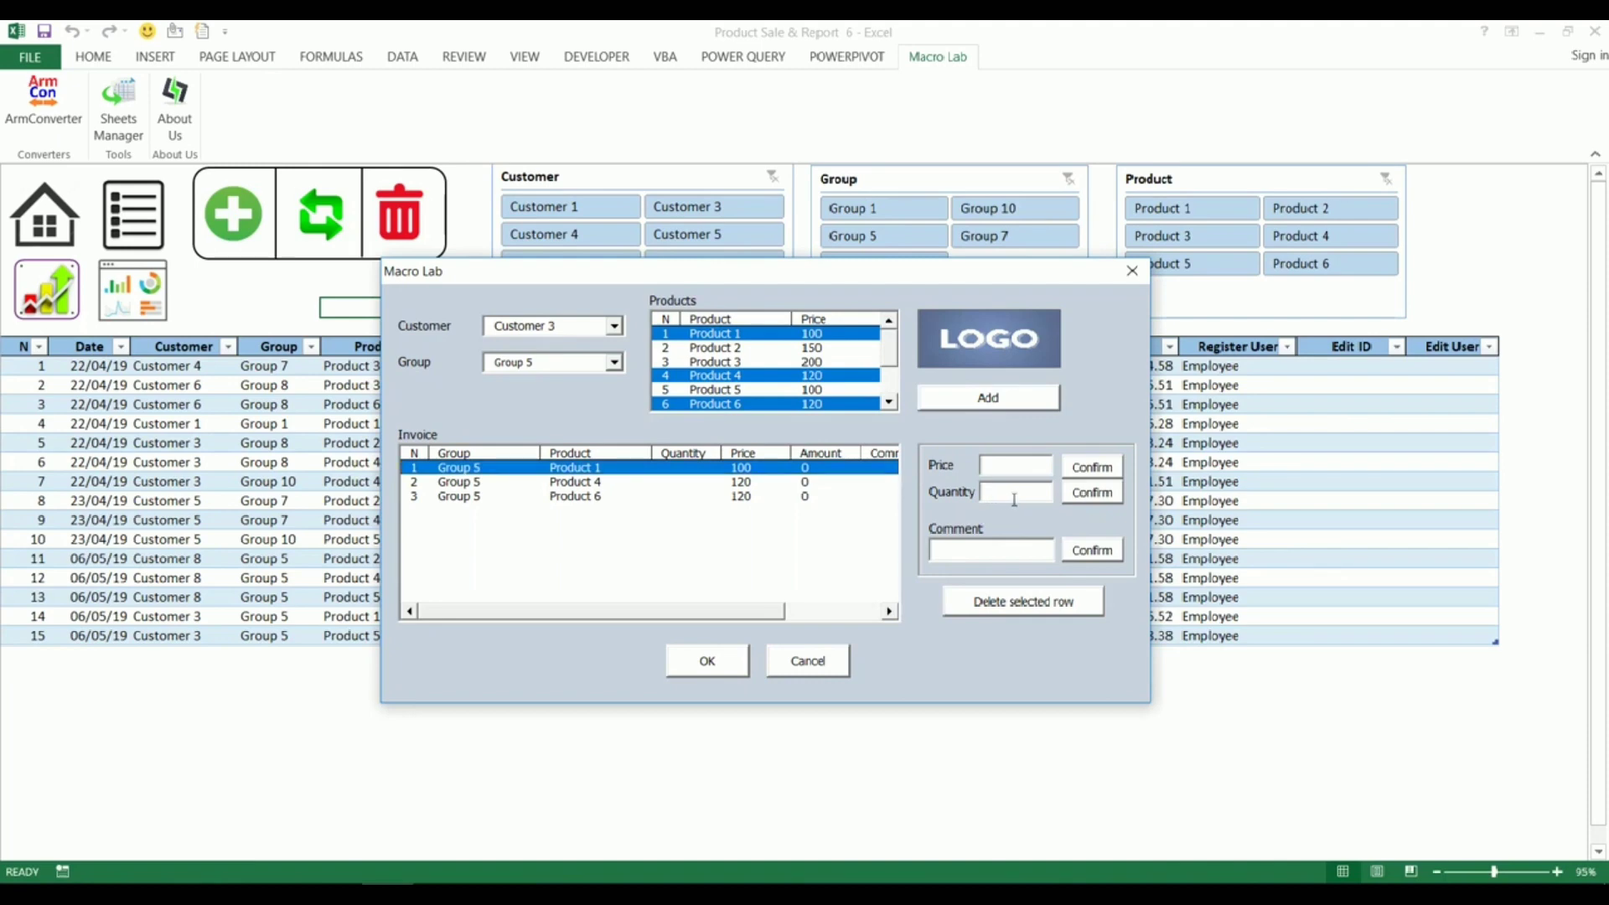
click(1108, 494)
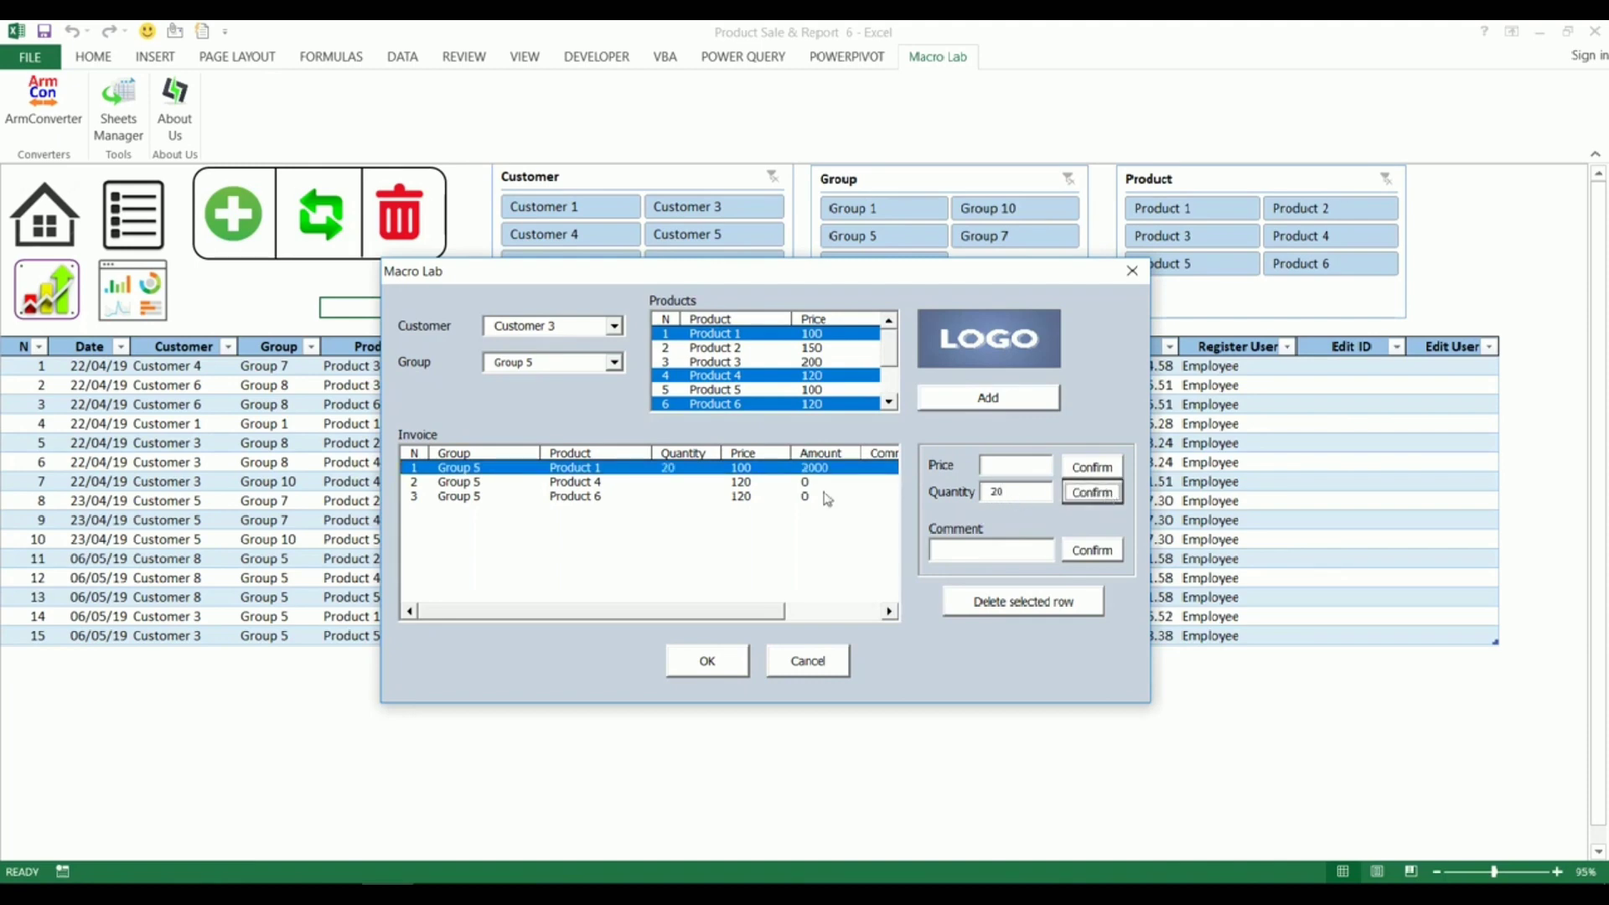
click(725, 483)
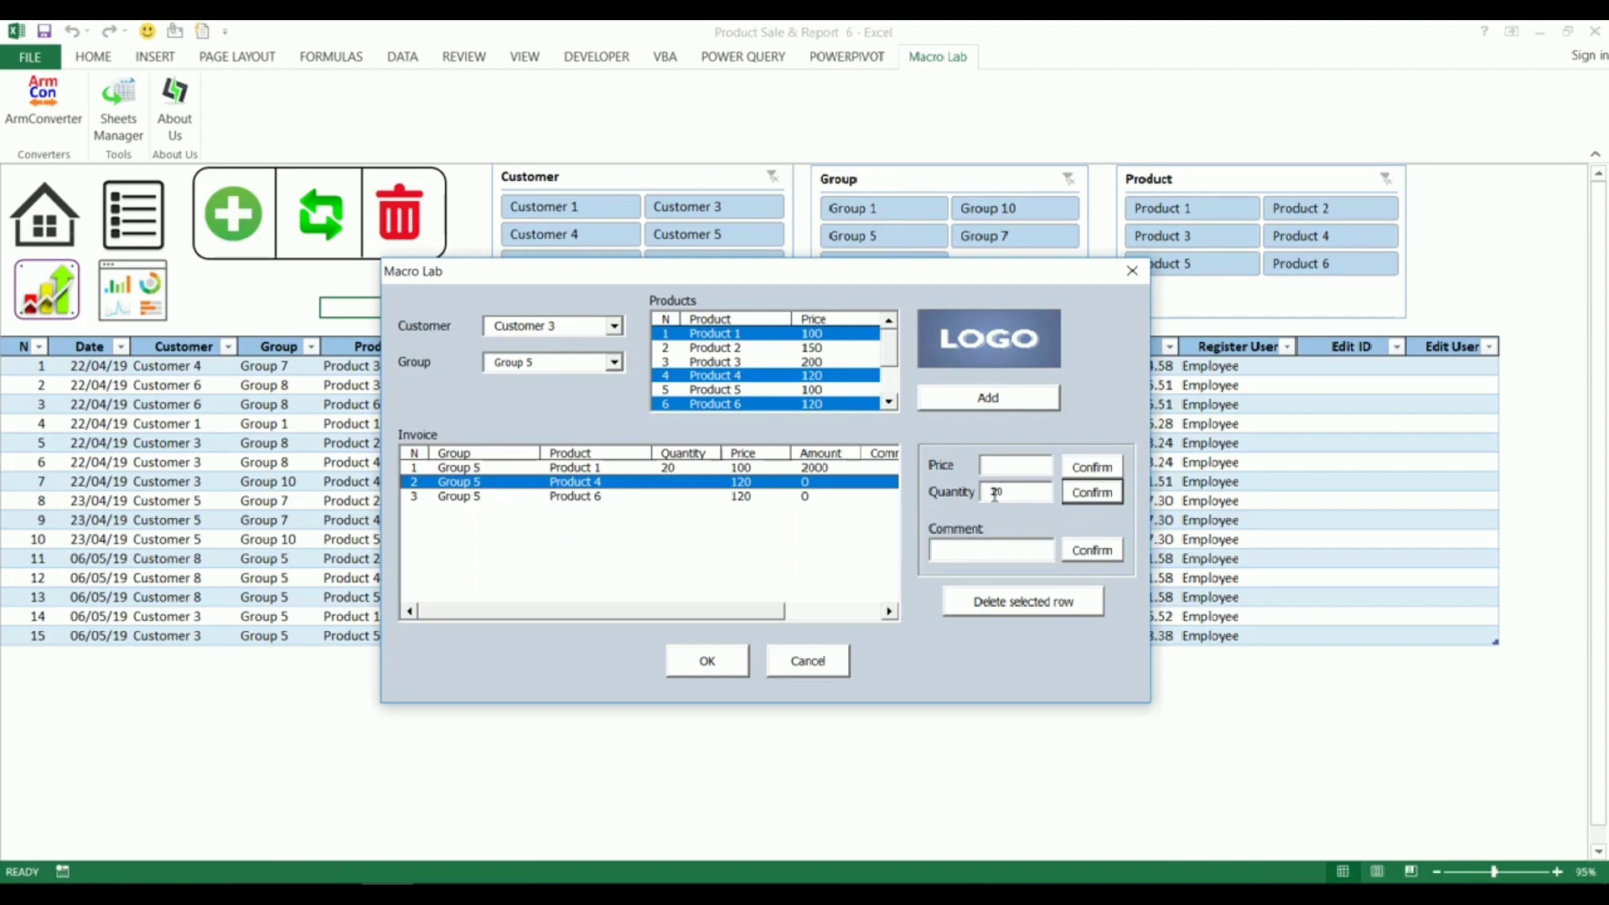
drag(1010, 494, 922, 486)
click(1090, 492)
click(670, 469)
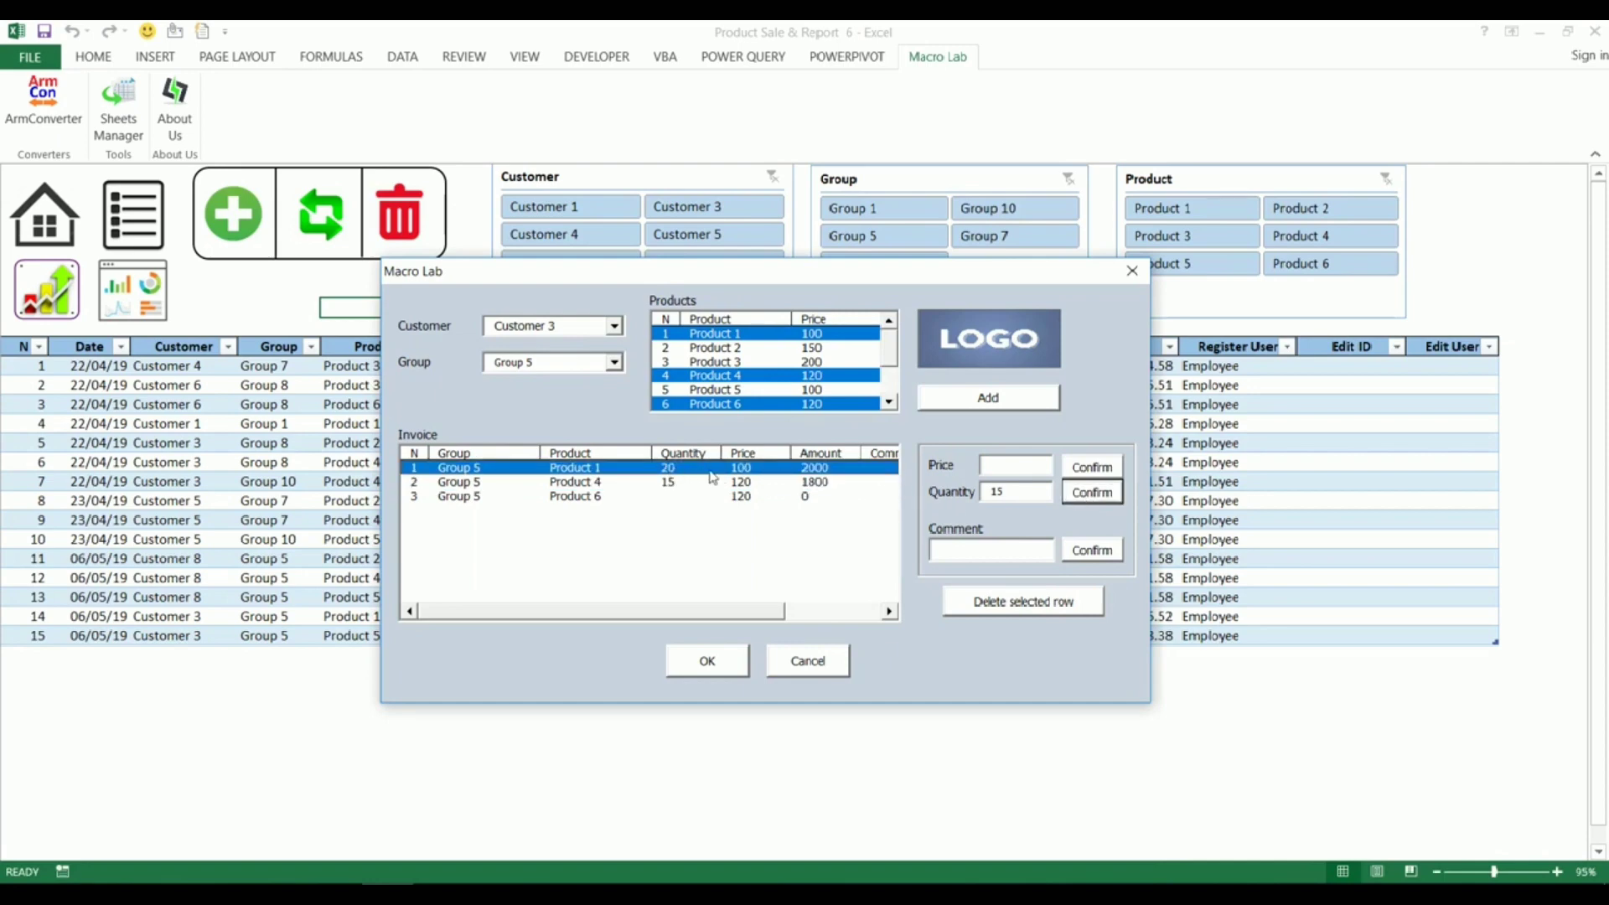
click(1016, 467)
- Apply price 110 to the Product 1 line and remove the Product 6 line
click(1093, 469)
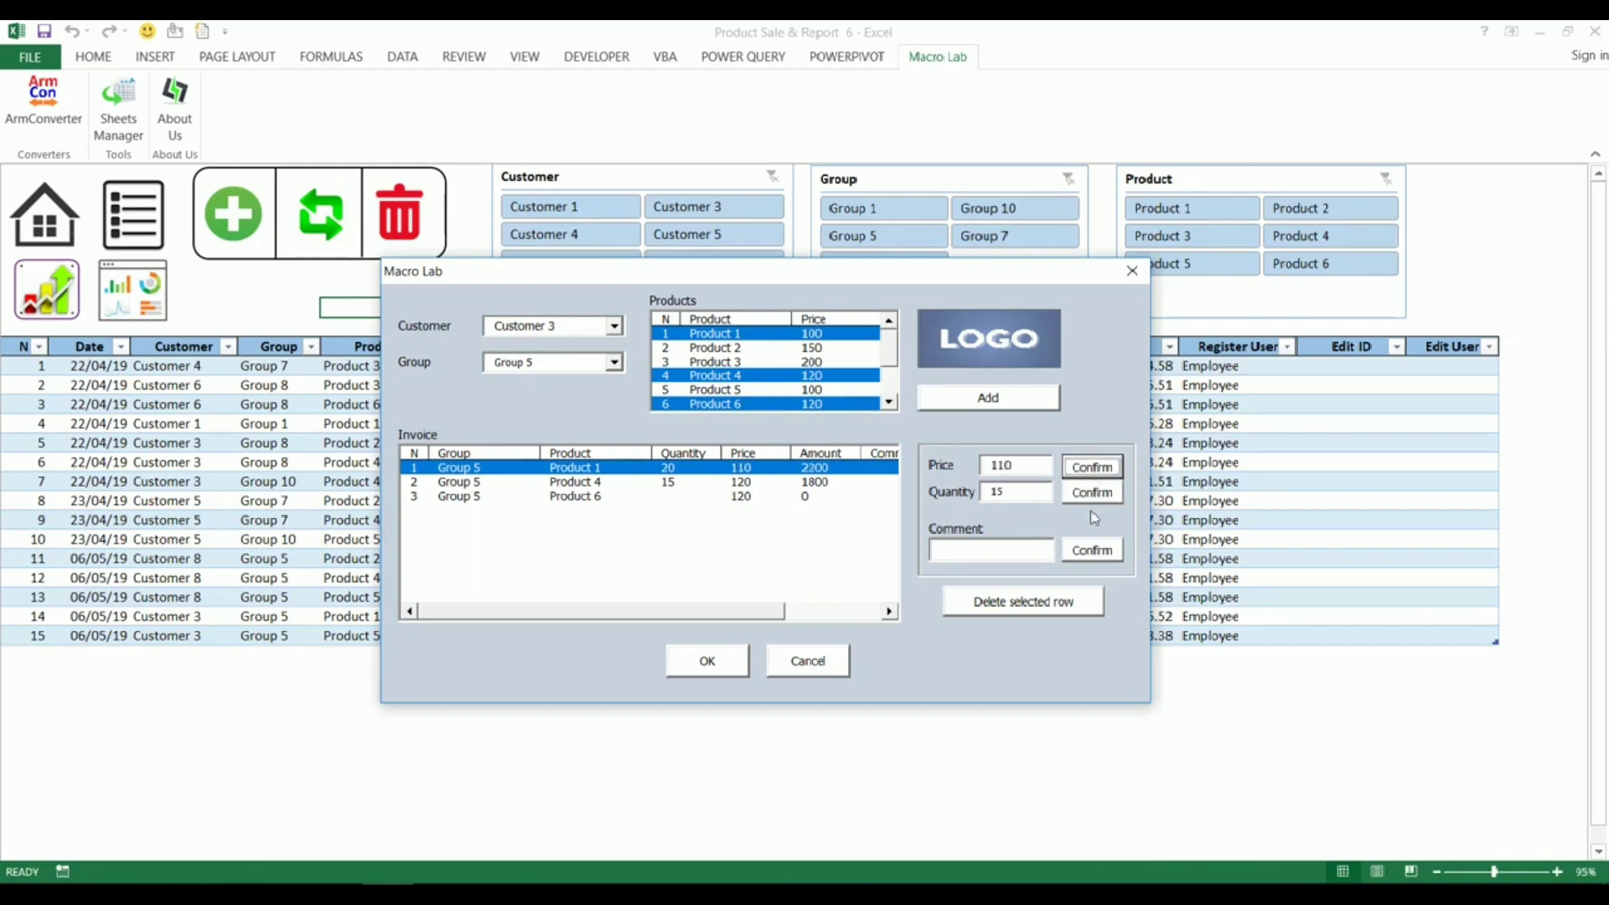
click(766, 499)
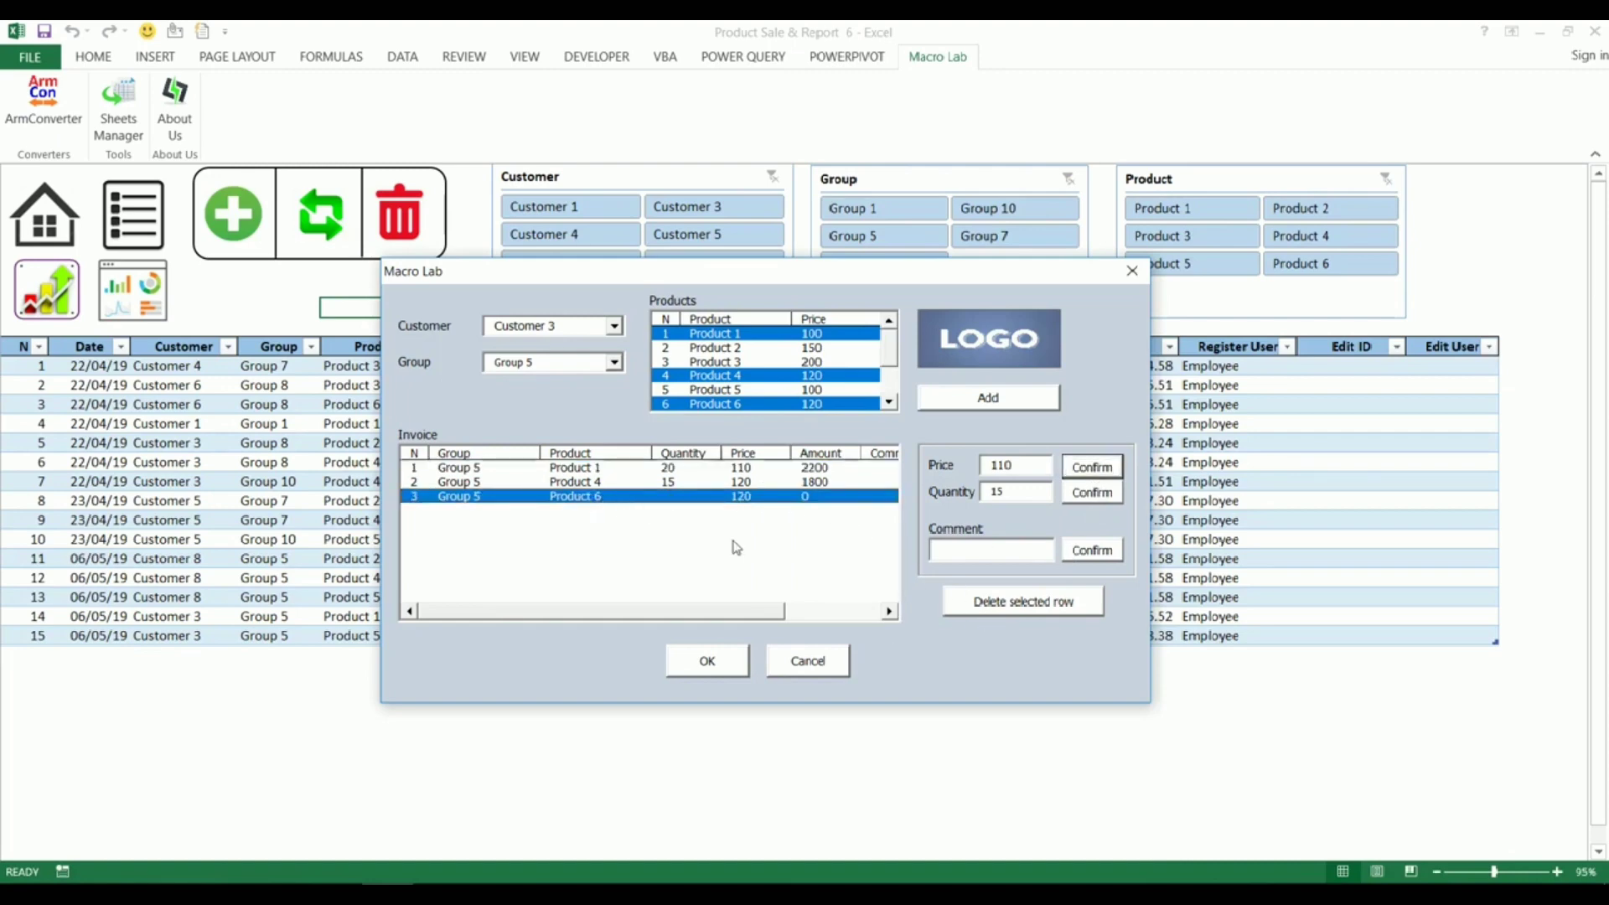
click(1024, 608)
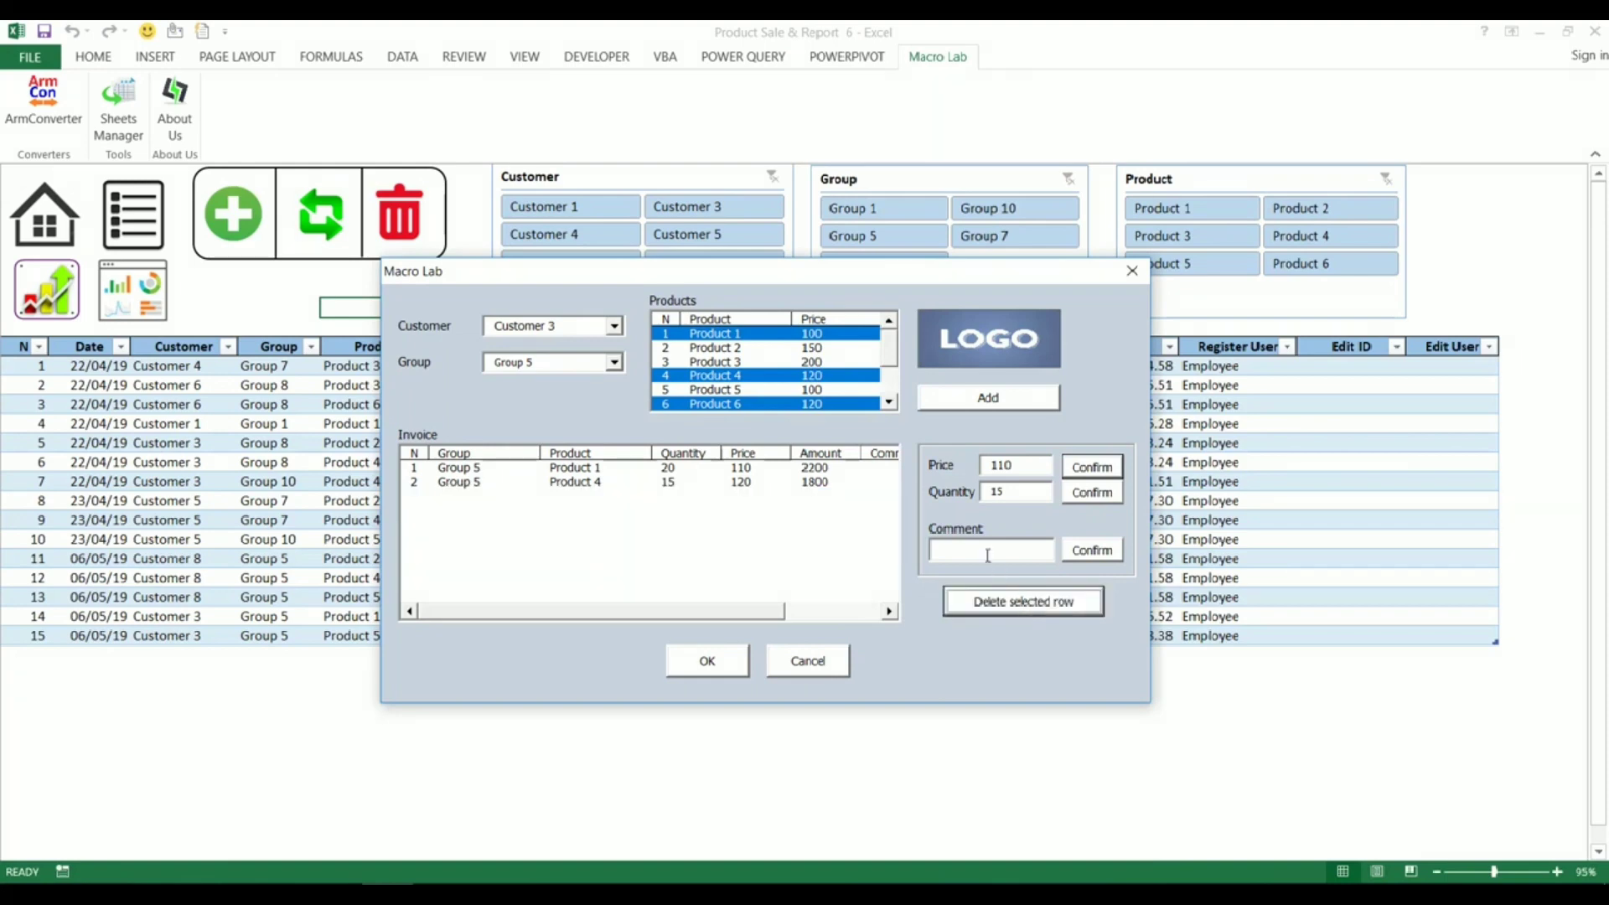
drag(705, 607, 807, 612)
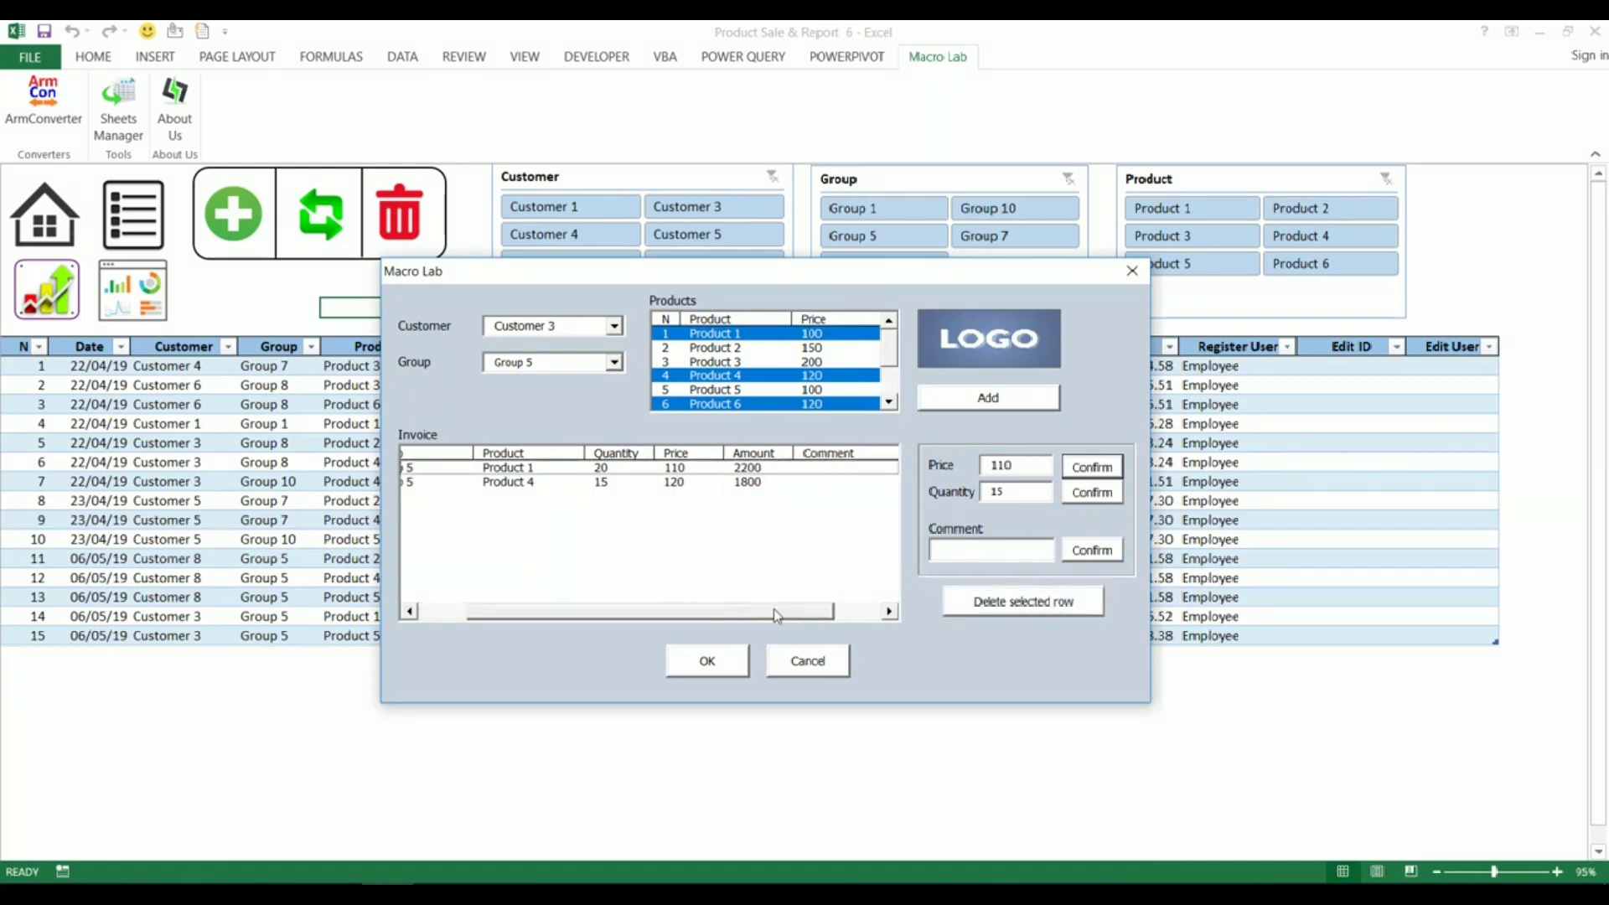
- Add a comment to the Product 4 line, save both lines as rows 16–17, and close the form
click(755, 483)
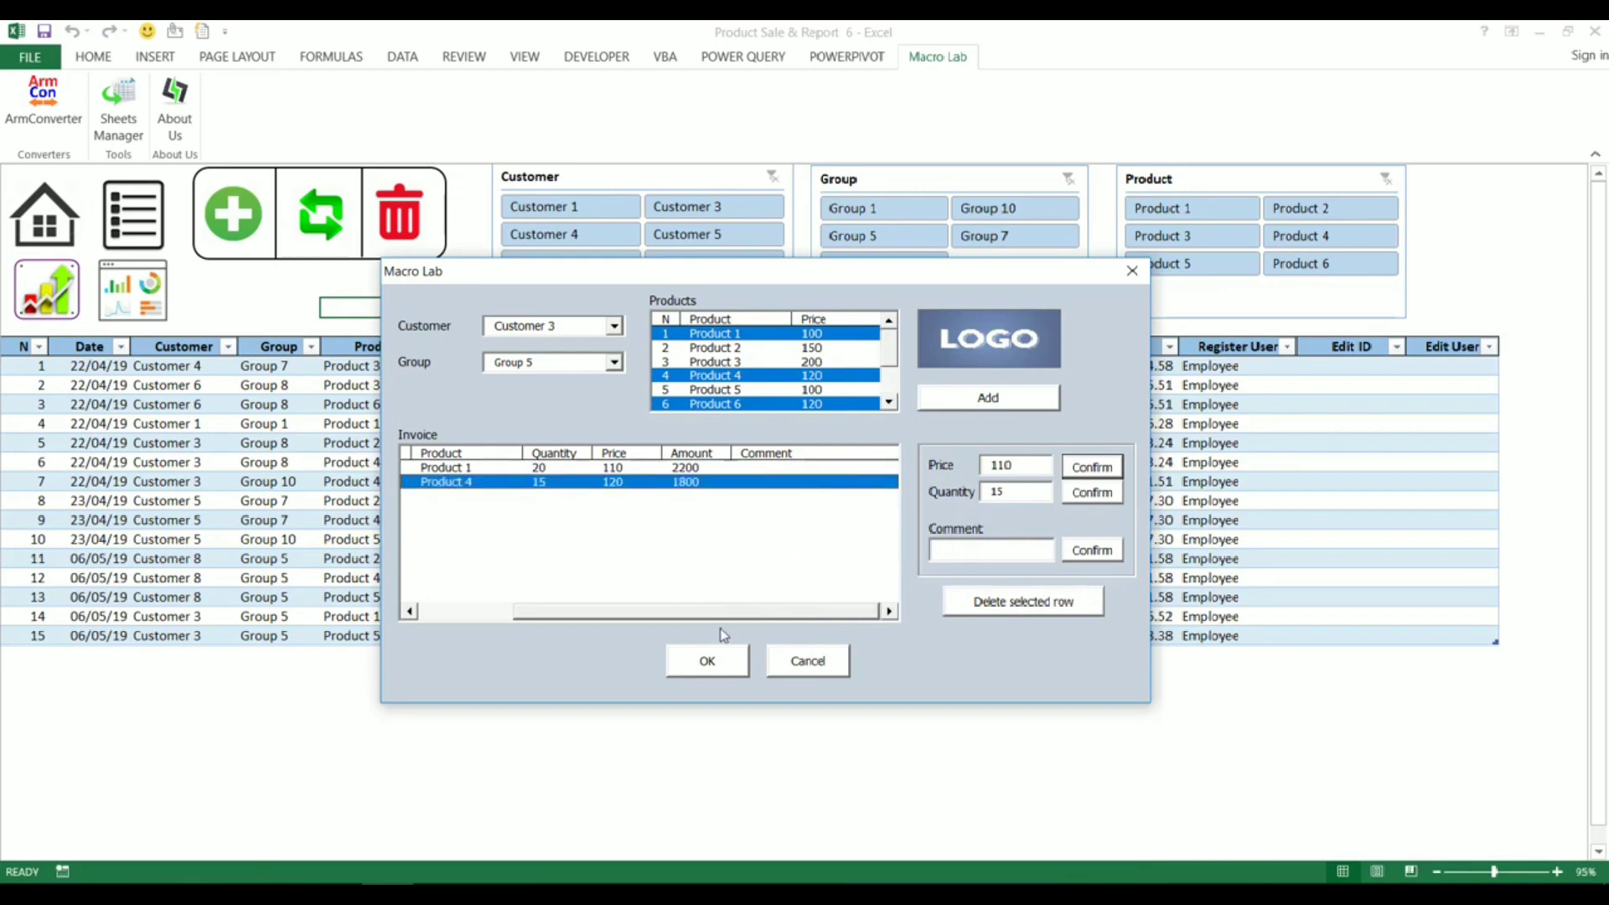
drag(748, 618, 562, 611)
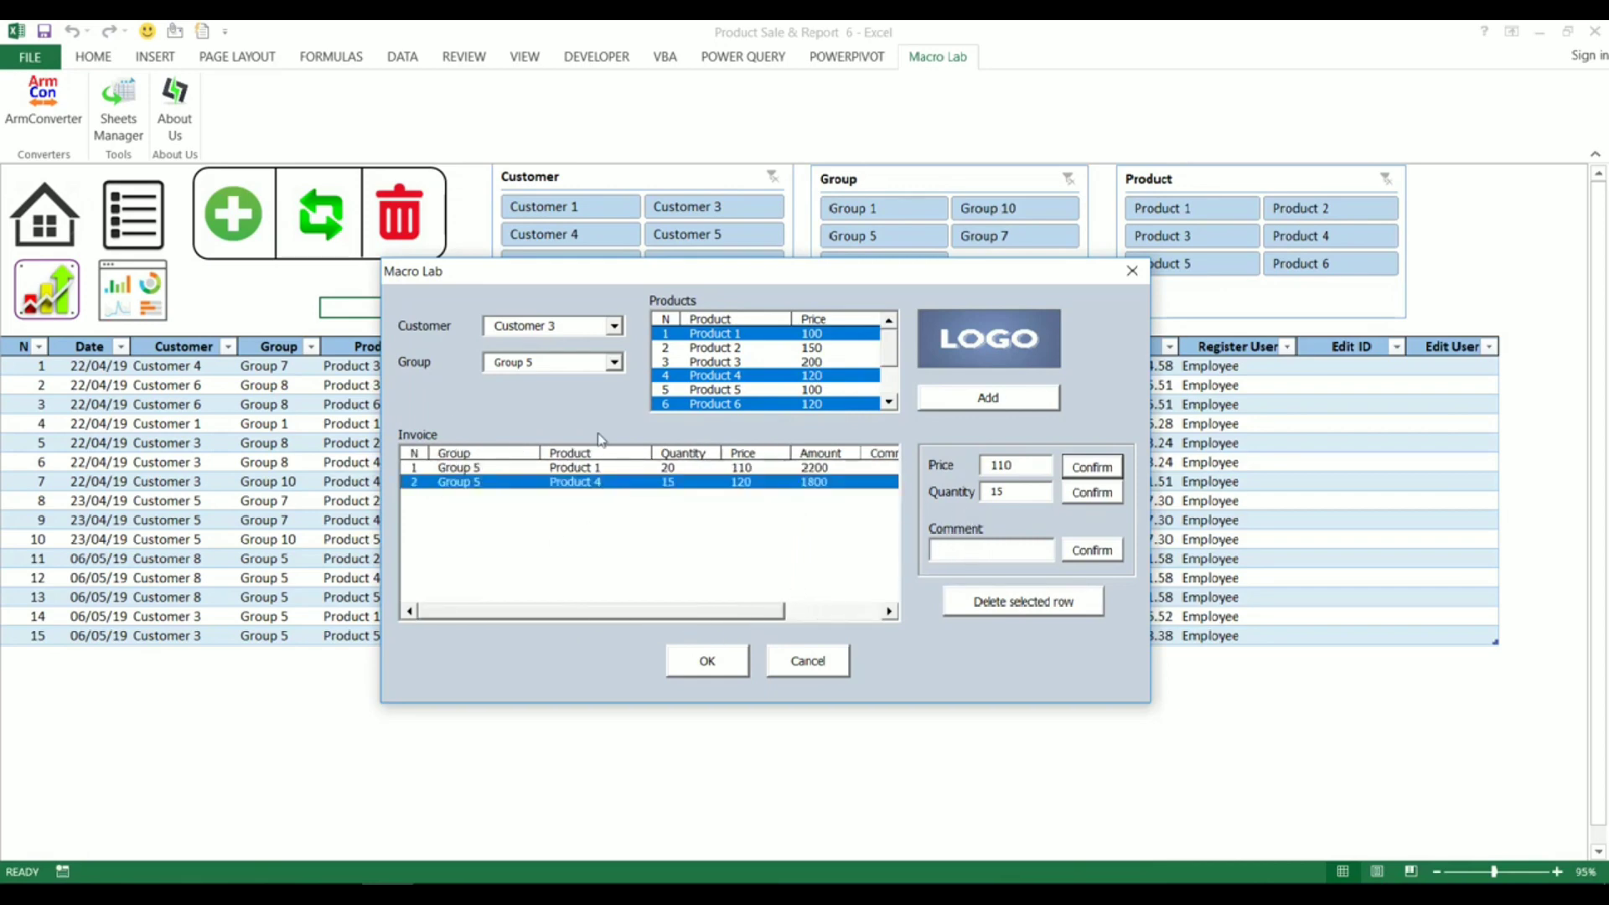
click(708, 662)
click(708, 664)
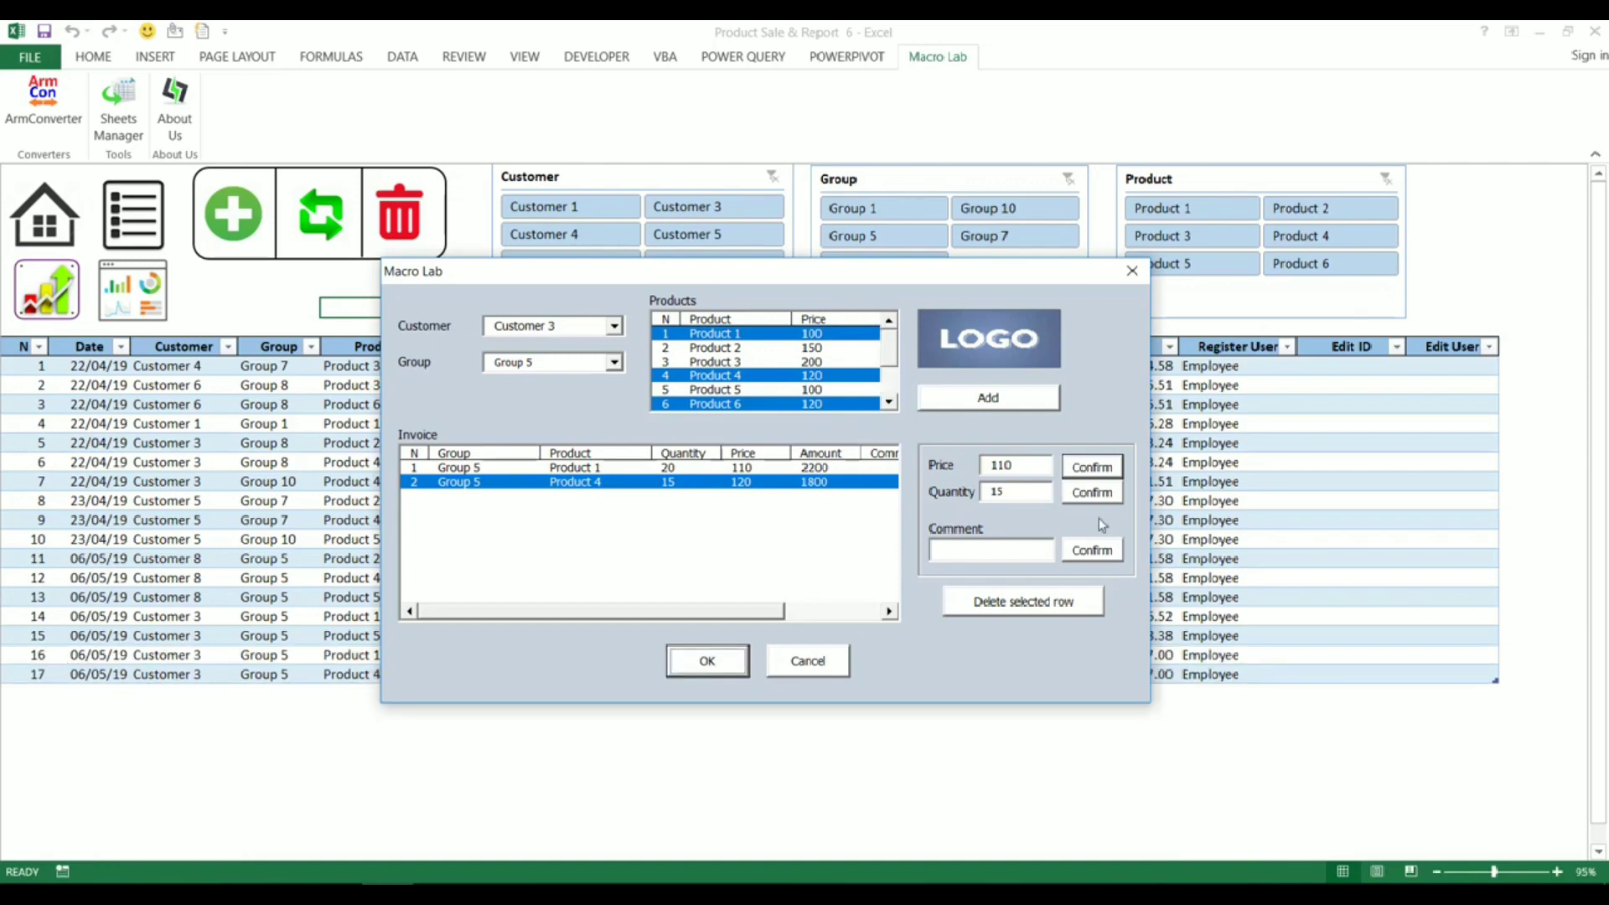
click(817, 666)
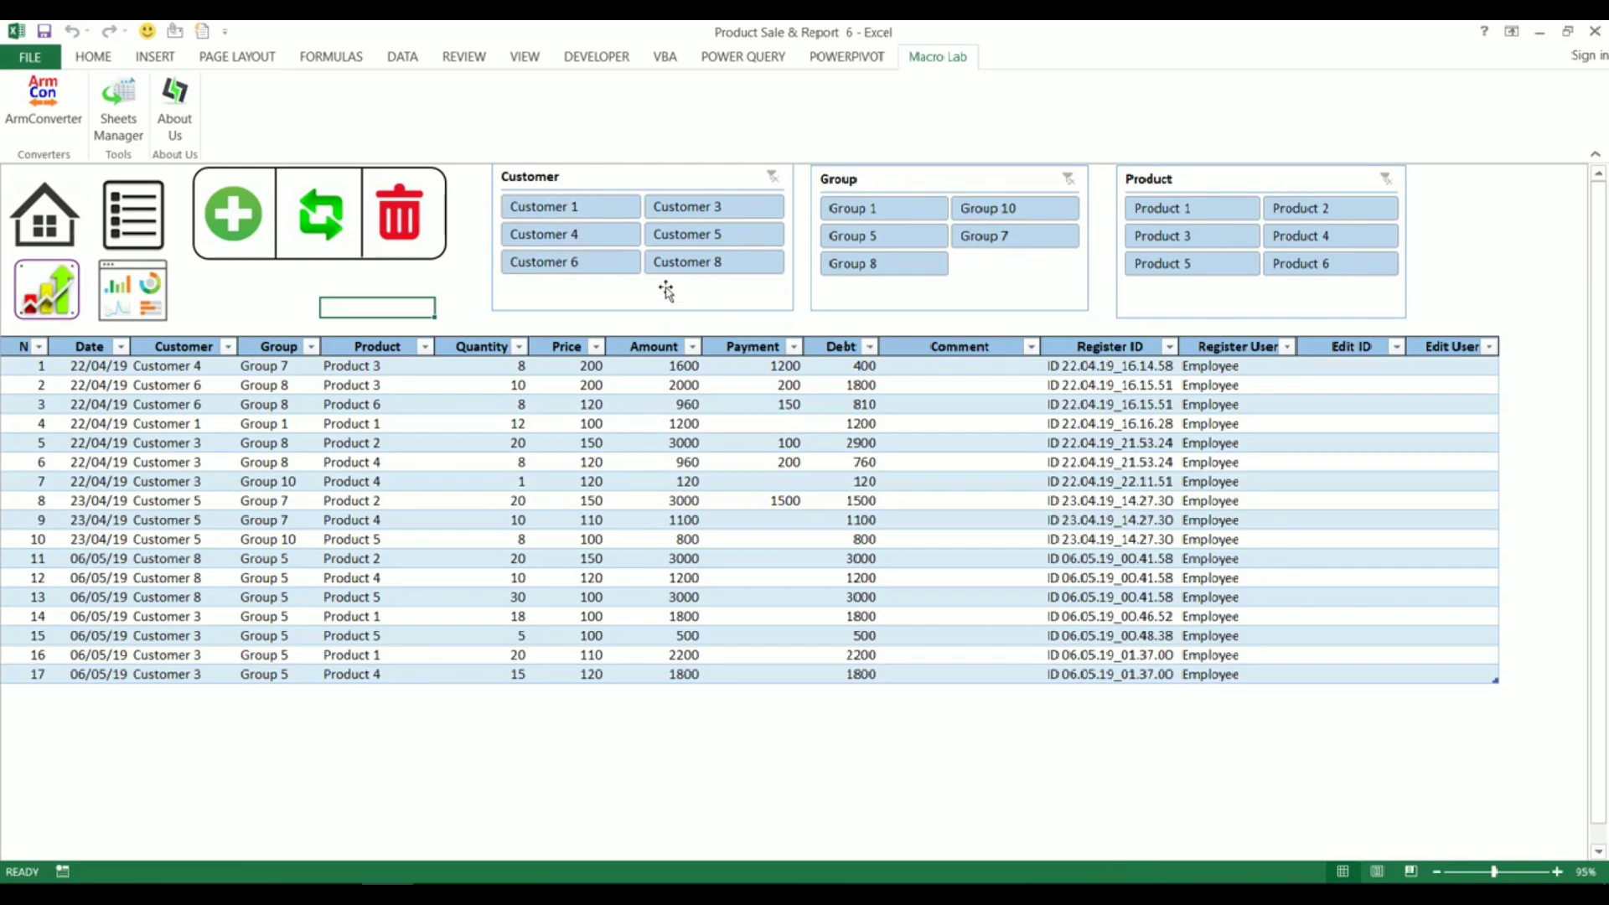
click(720, 236)
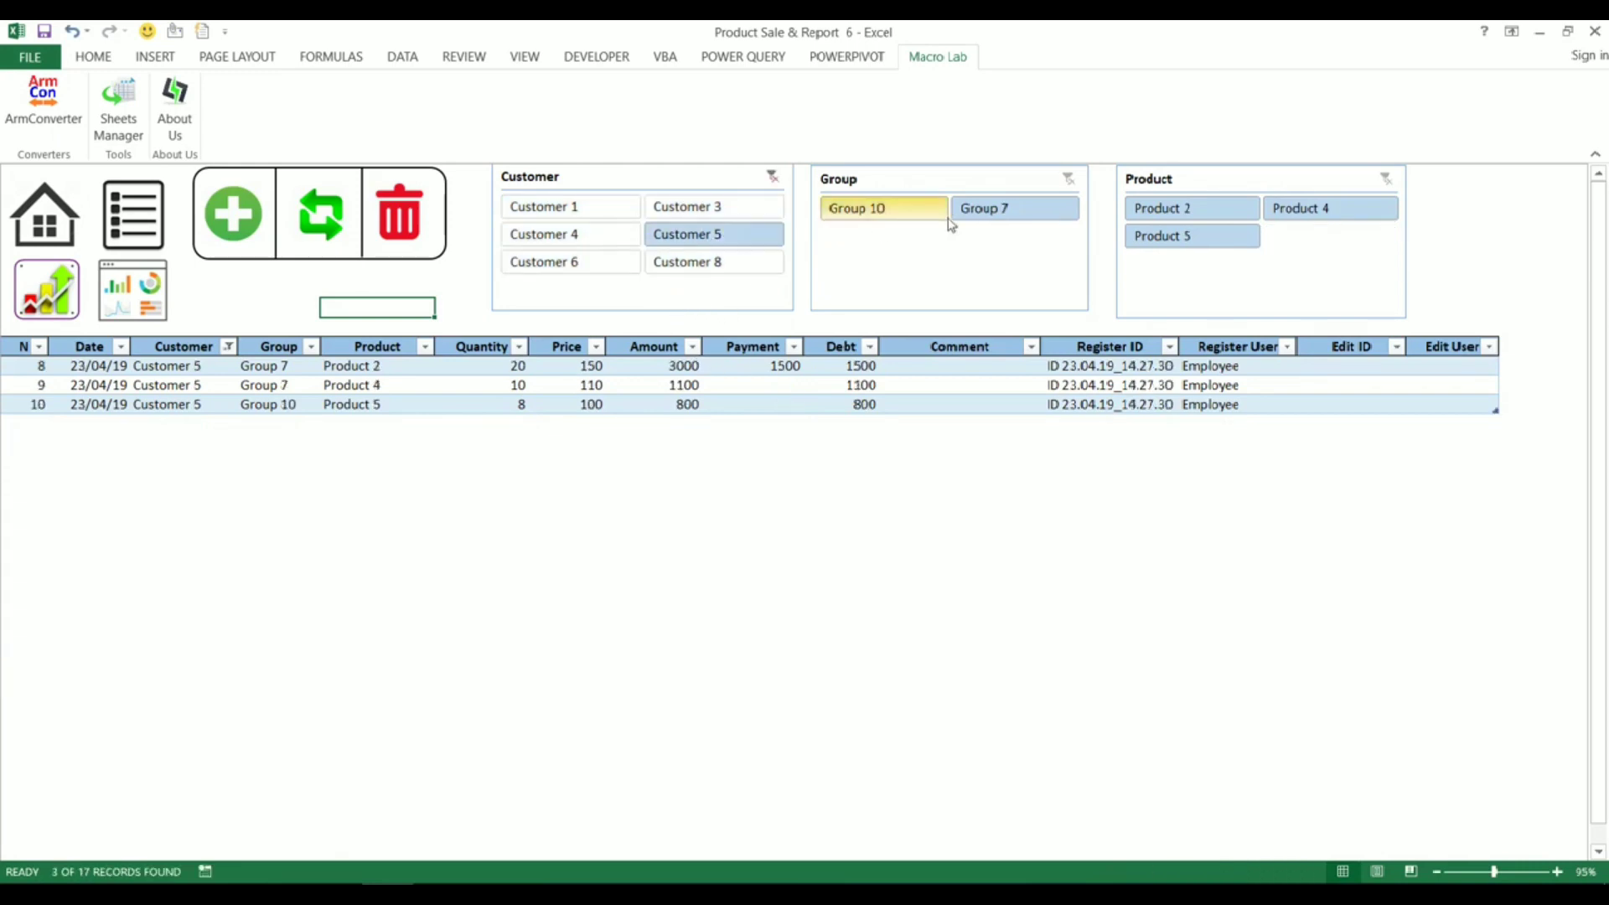
click(772, 178)
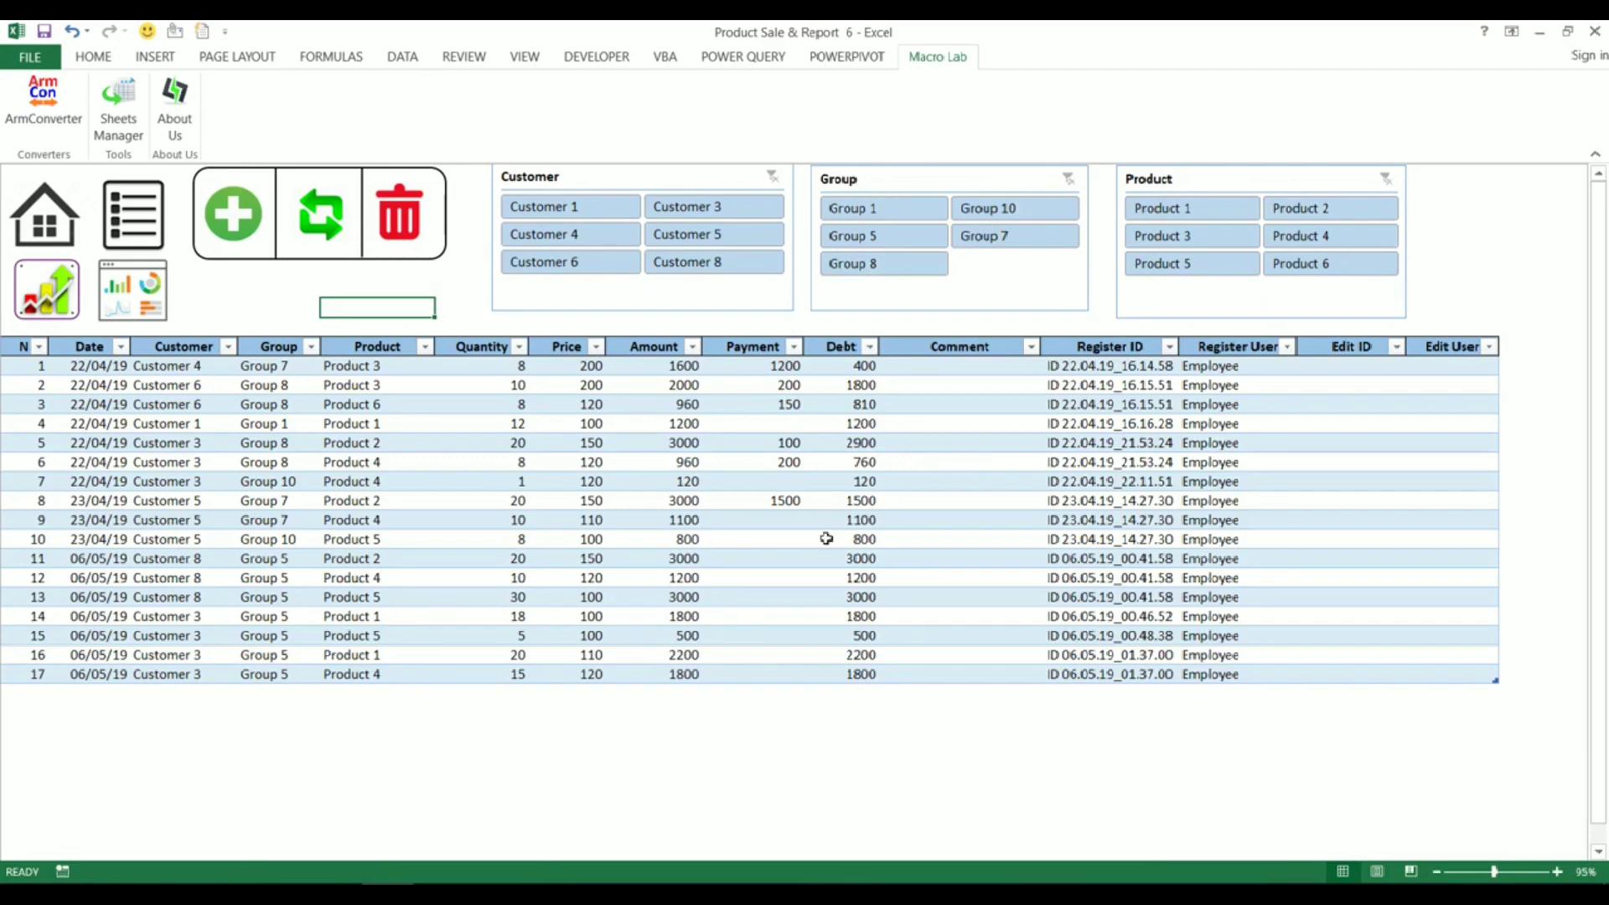
click(673, 678)
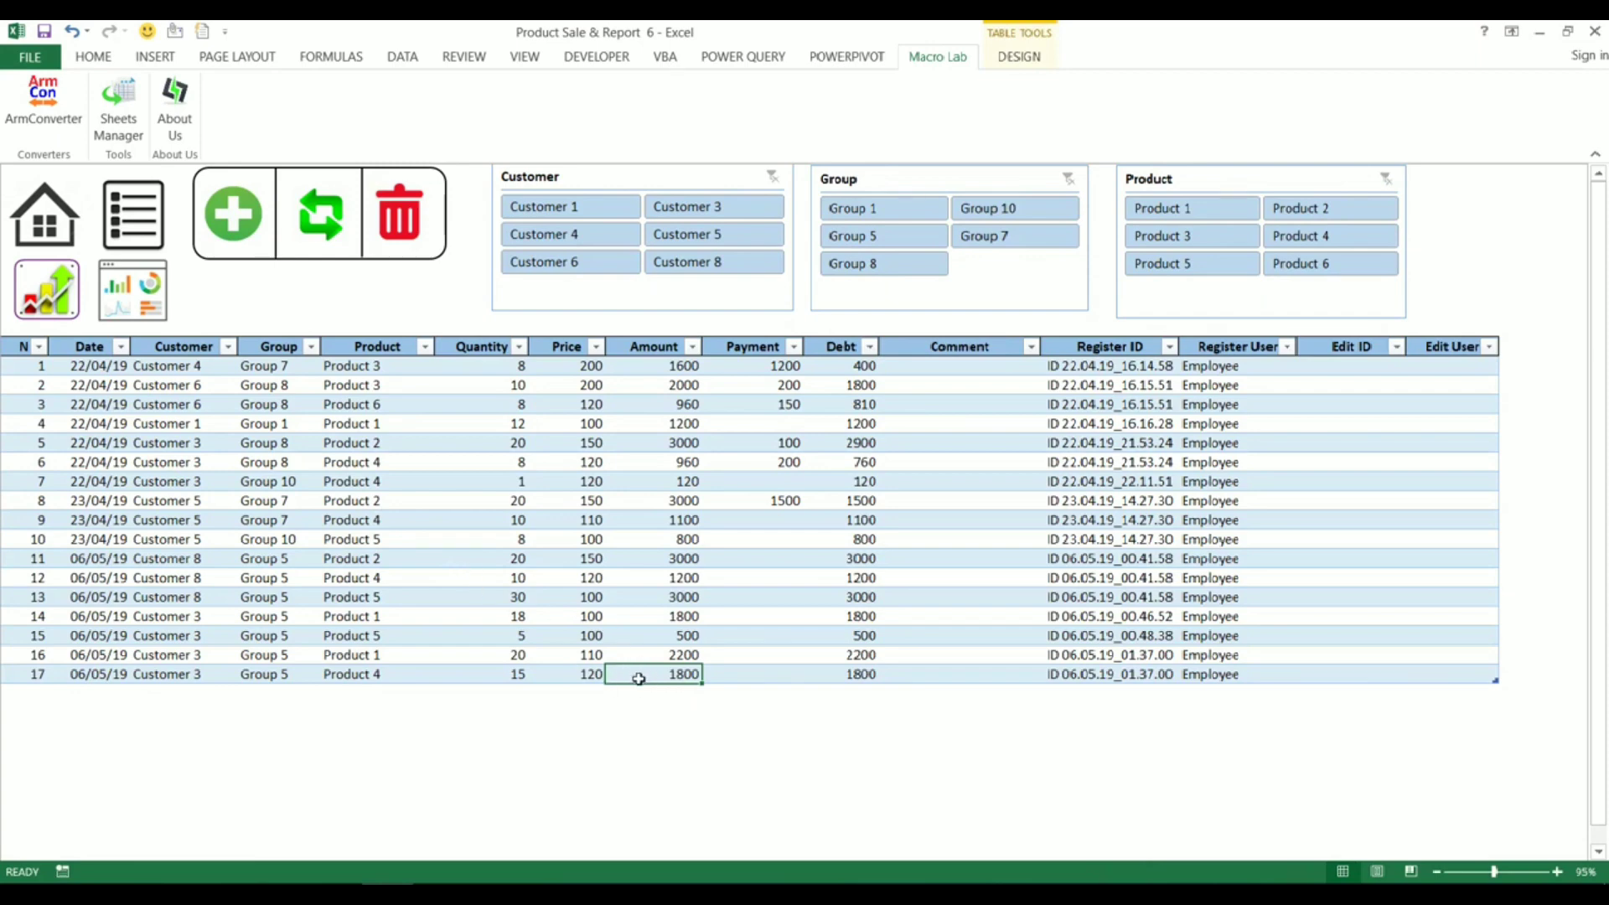
- Record a 1200 payment on row 17, then select the Register User, Edit ID and Edit User columns
click(324, 215)
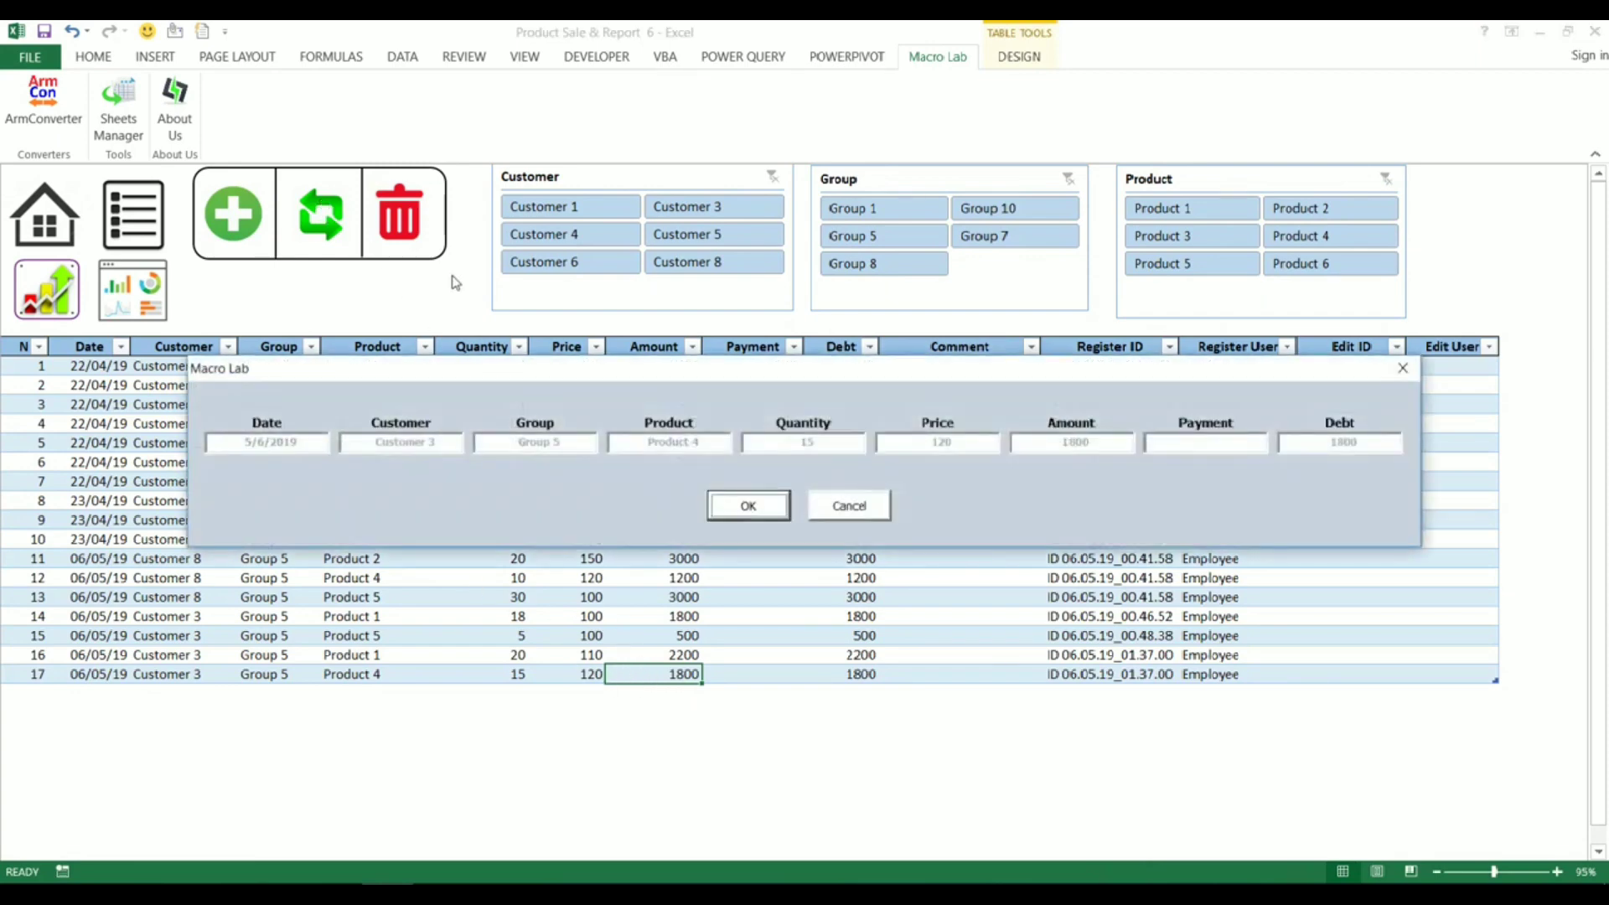
drag(656, 377, 642, 435)
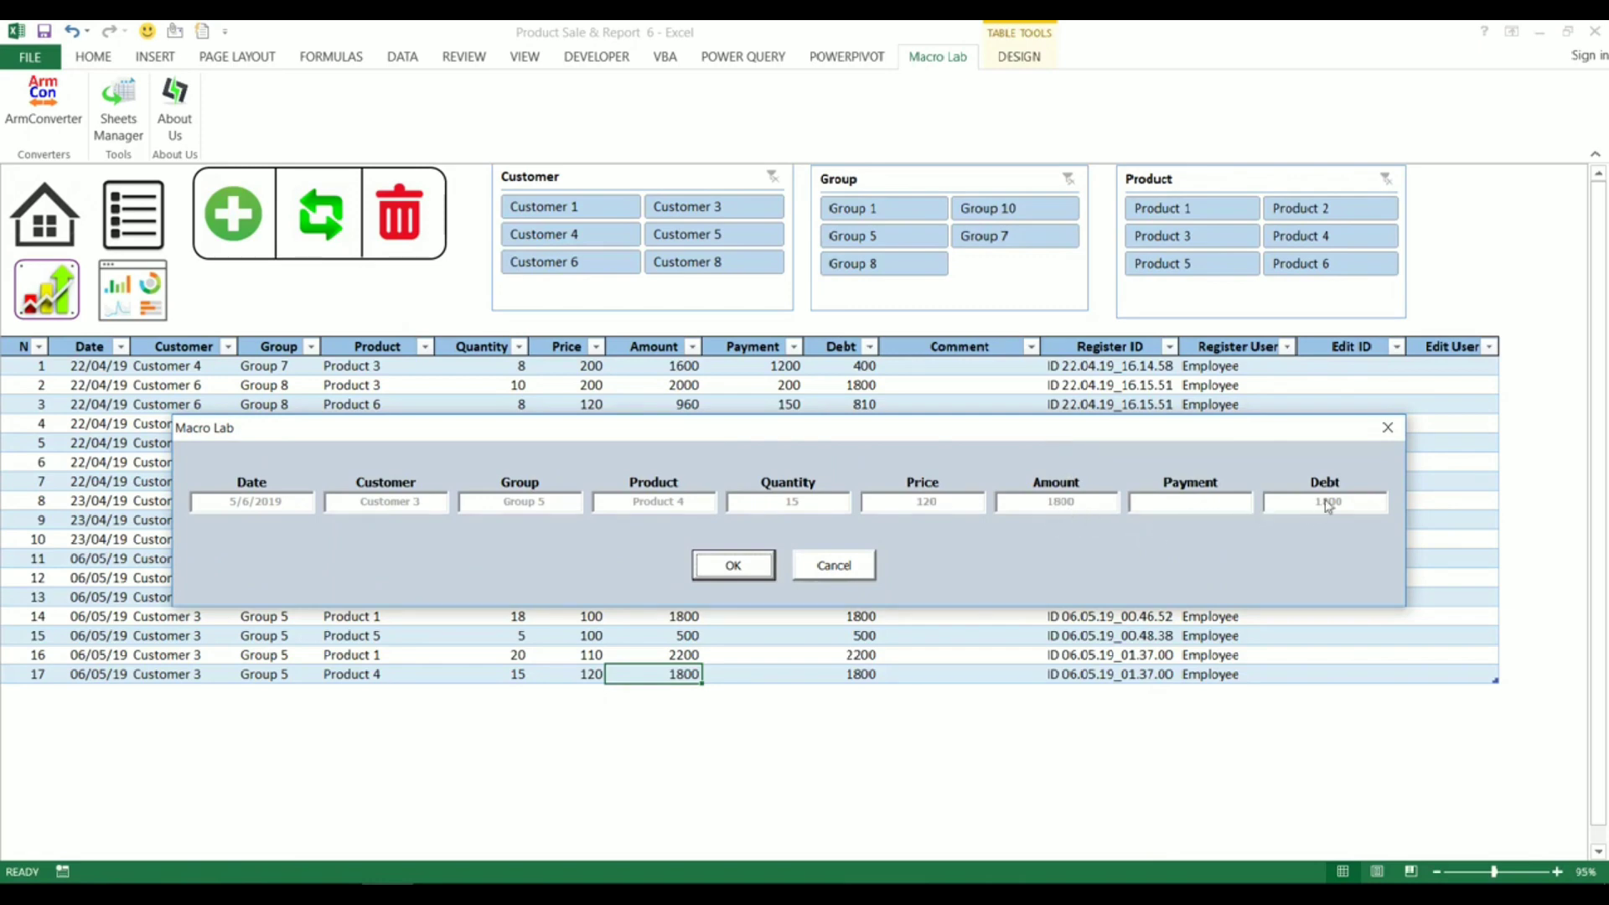
click(1214, 503)
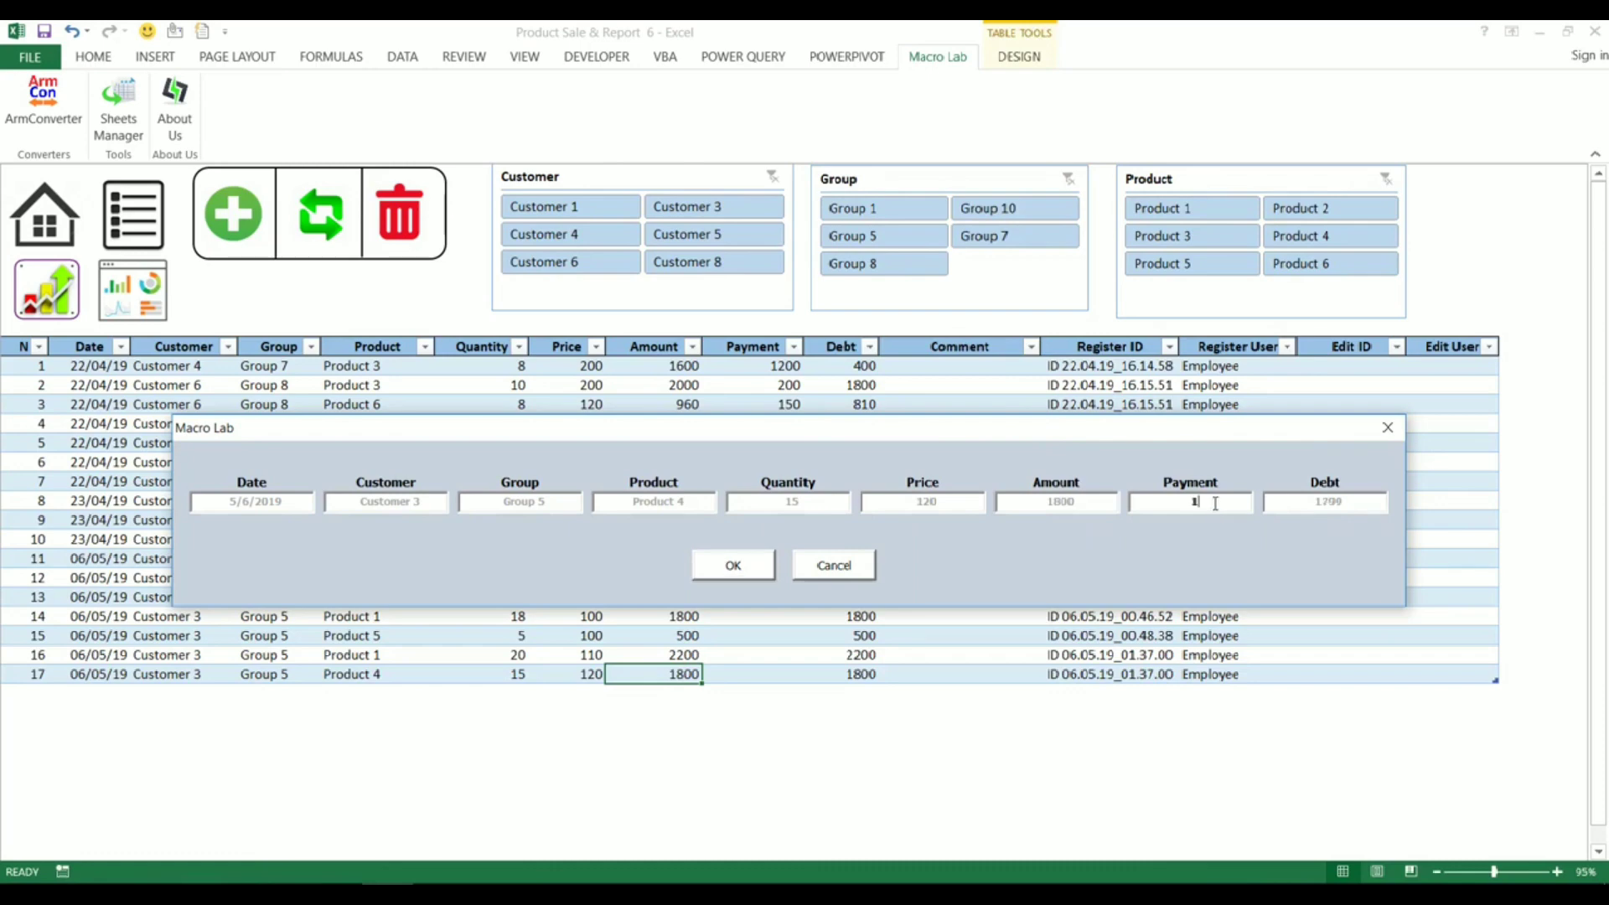
text(1200)
click(748, 578)
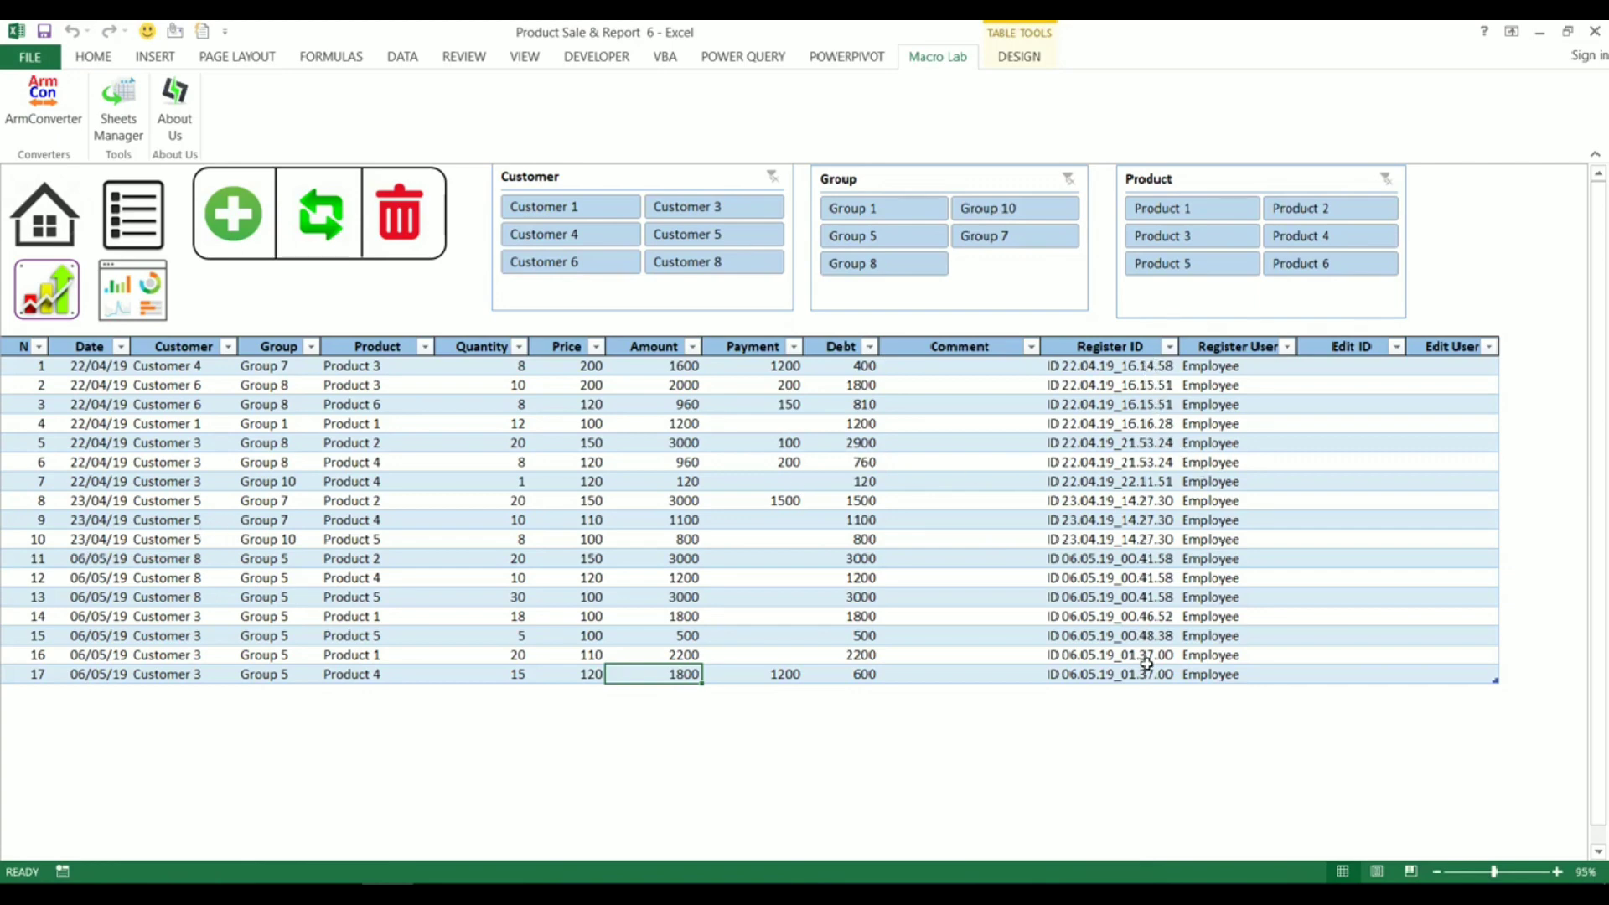
drag(1257, 363, 1264, 672)
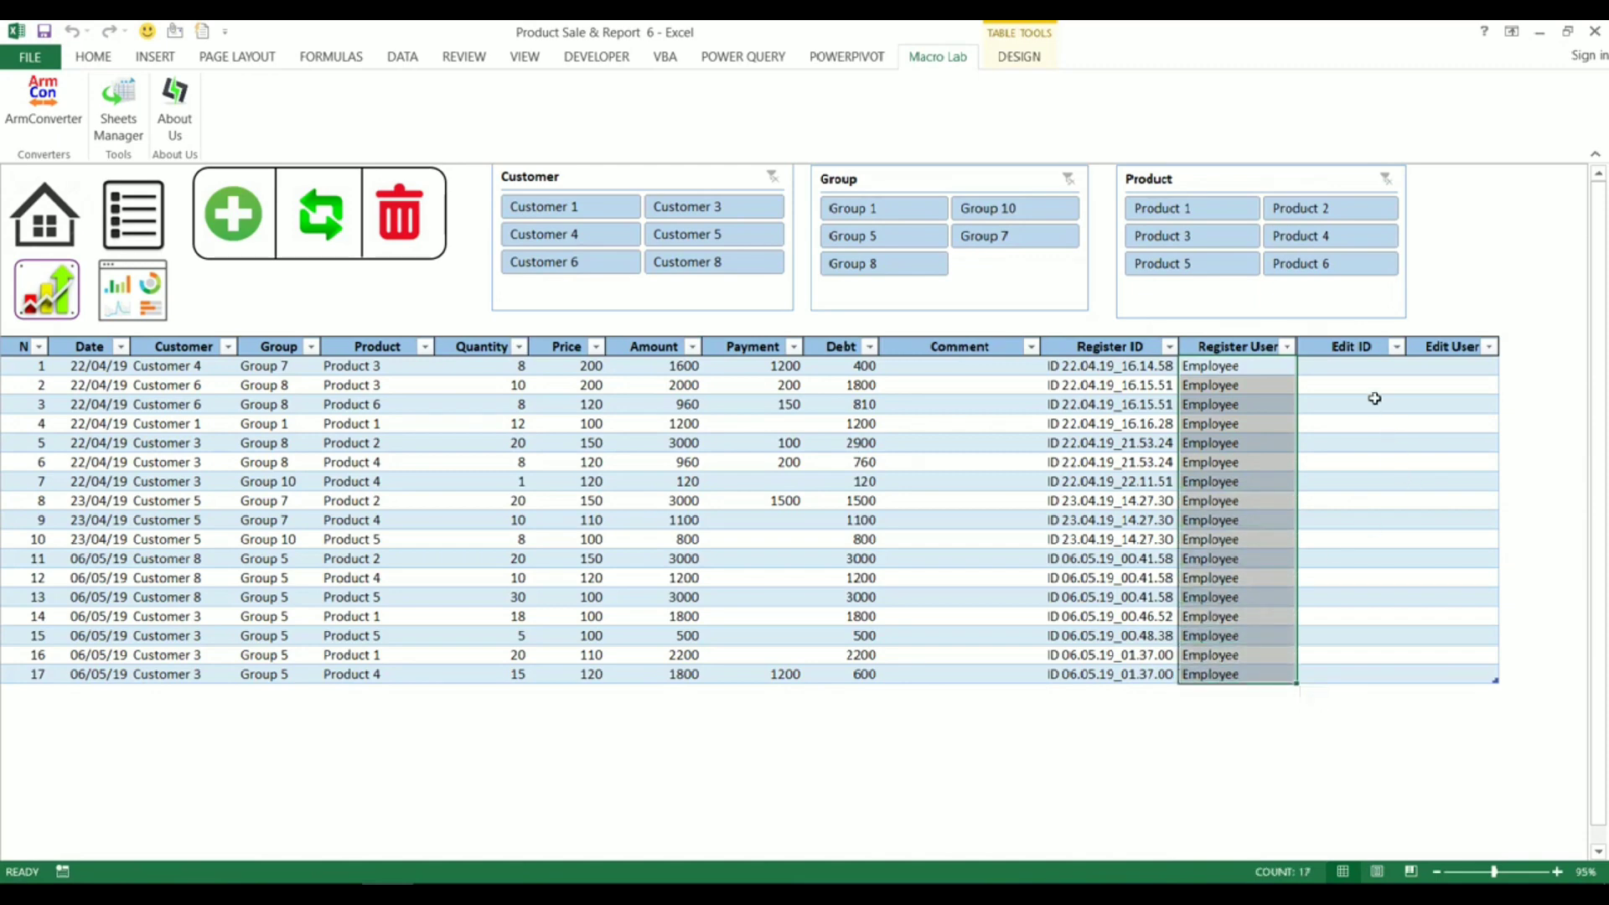
drag(1364, 369, 1453, 668)
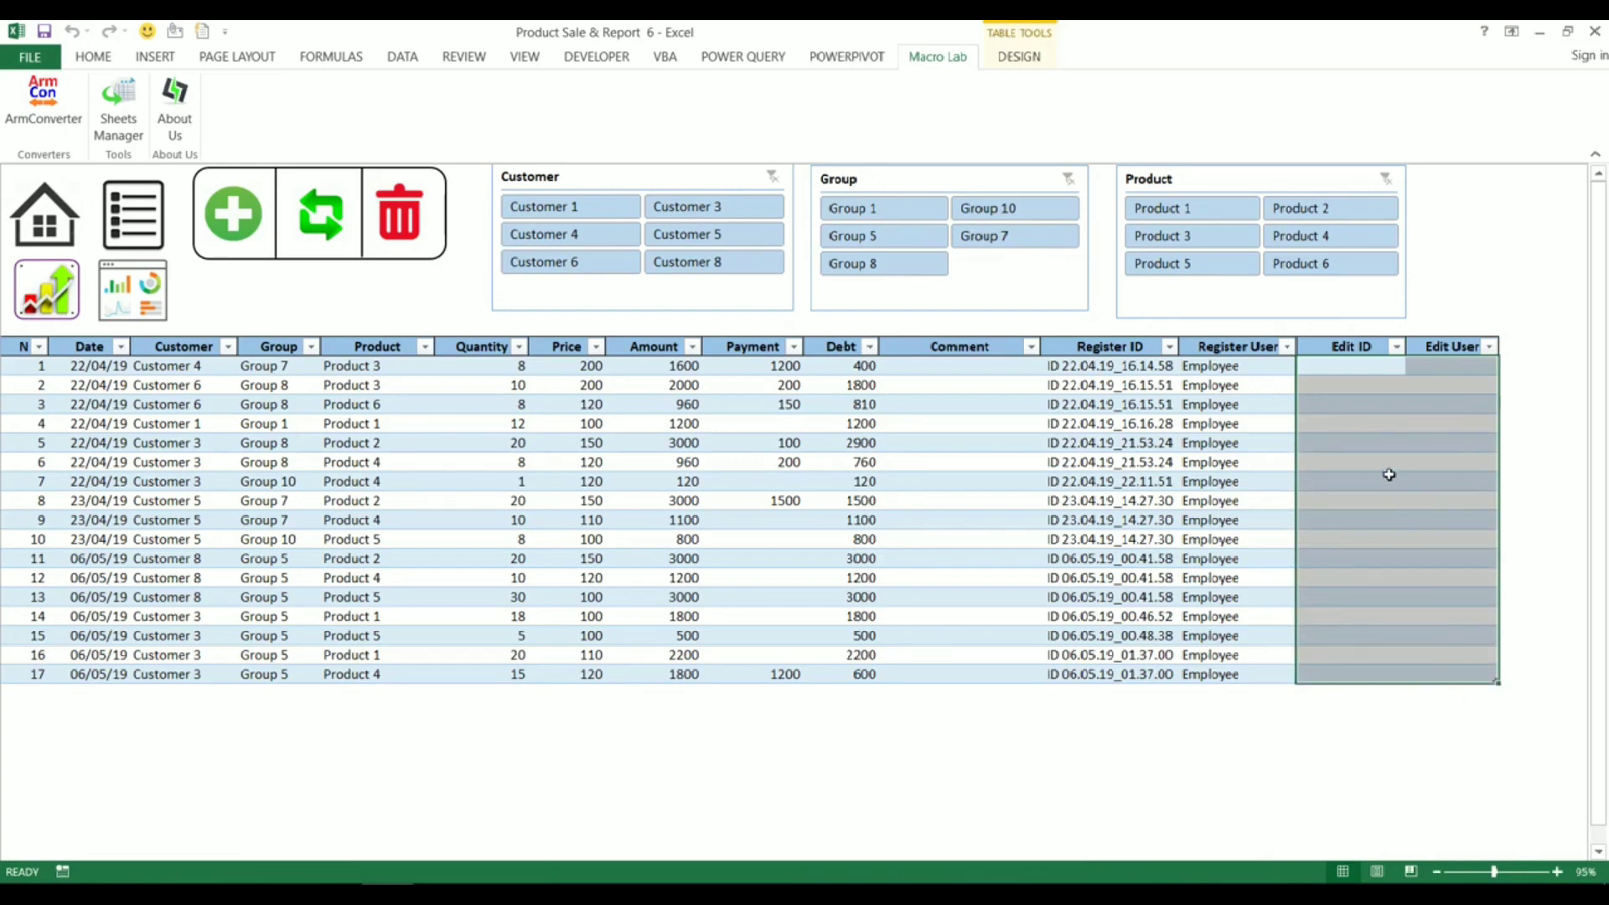
- Open the customer report and try the timeline and slicer, ending on April 2019, all customers
click(47, 294)
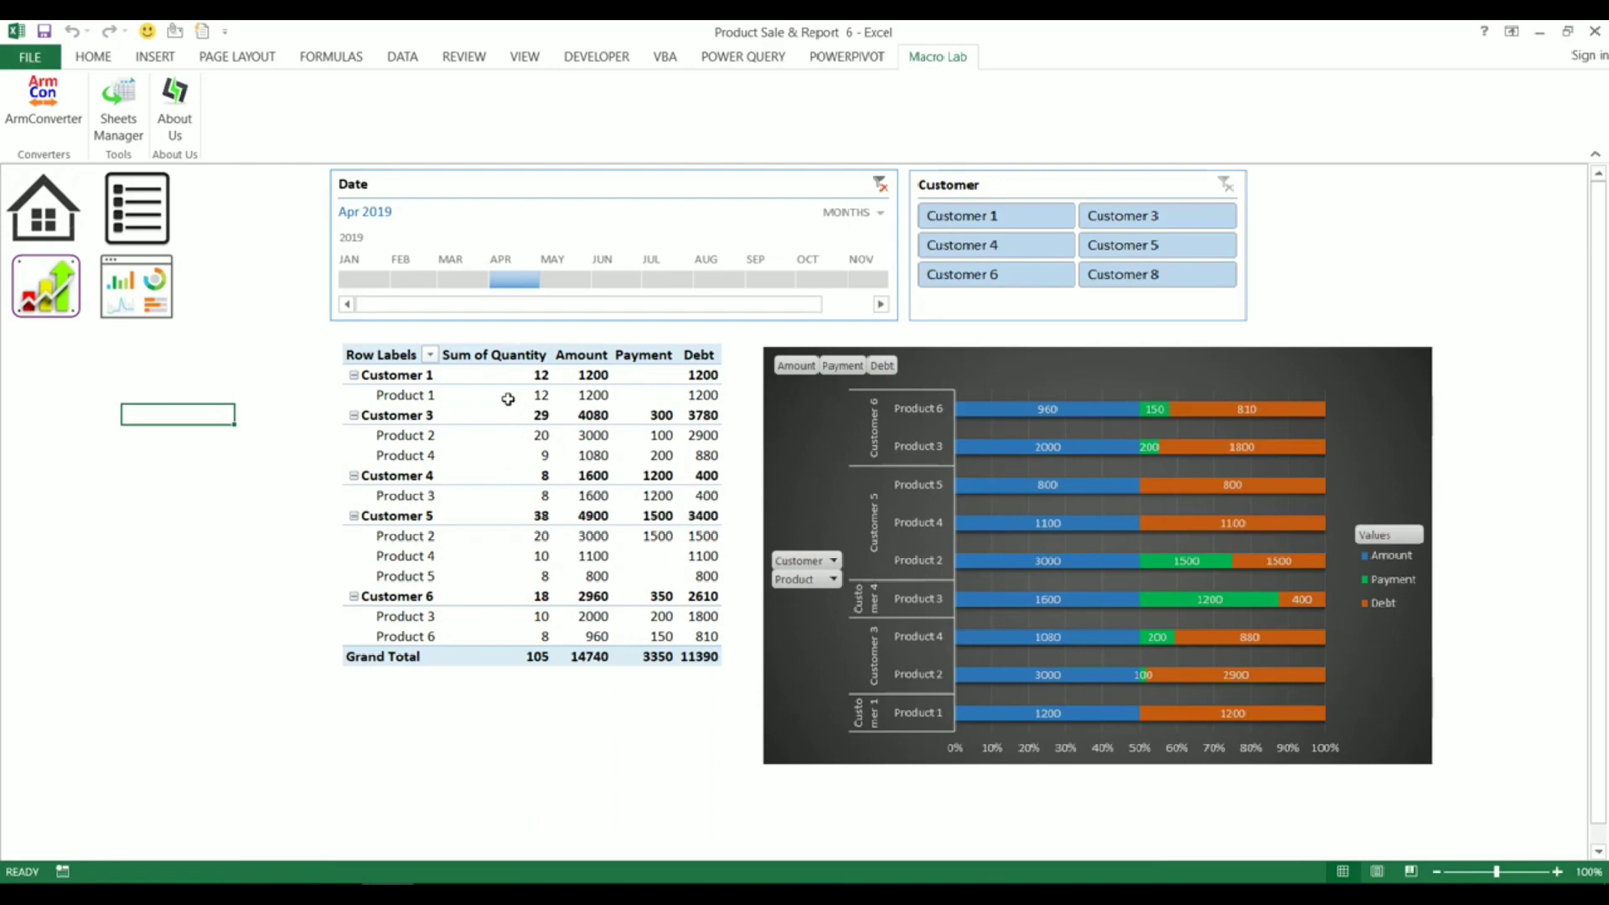
click(576, 281)
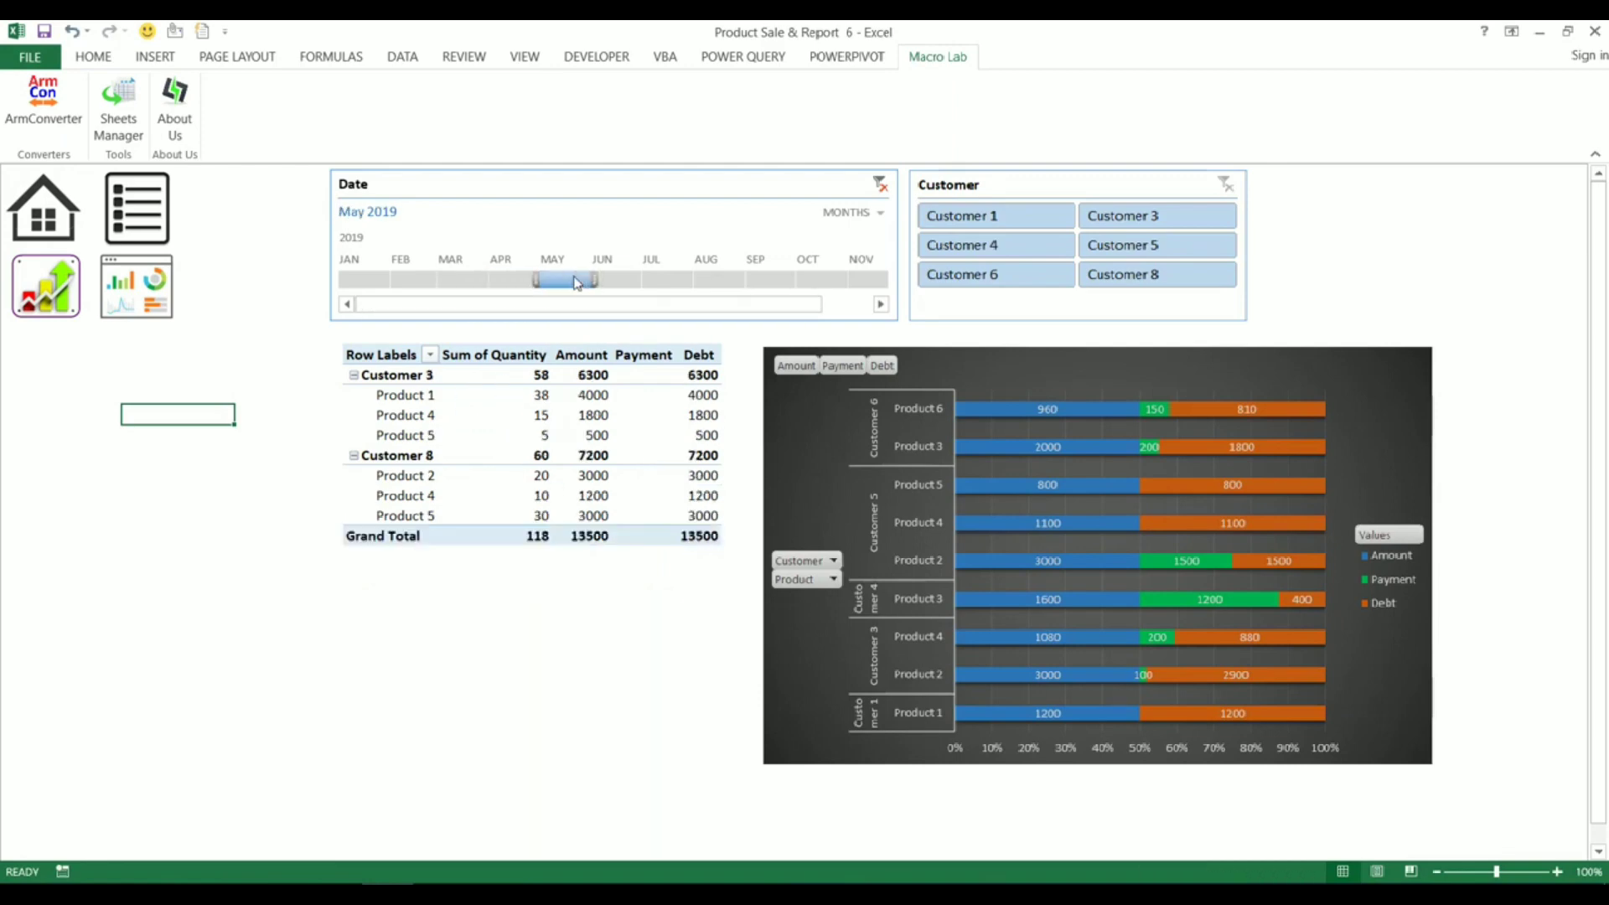
click(511, 282)
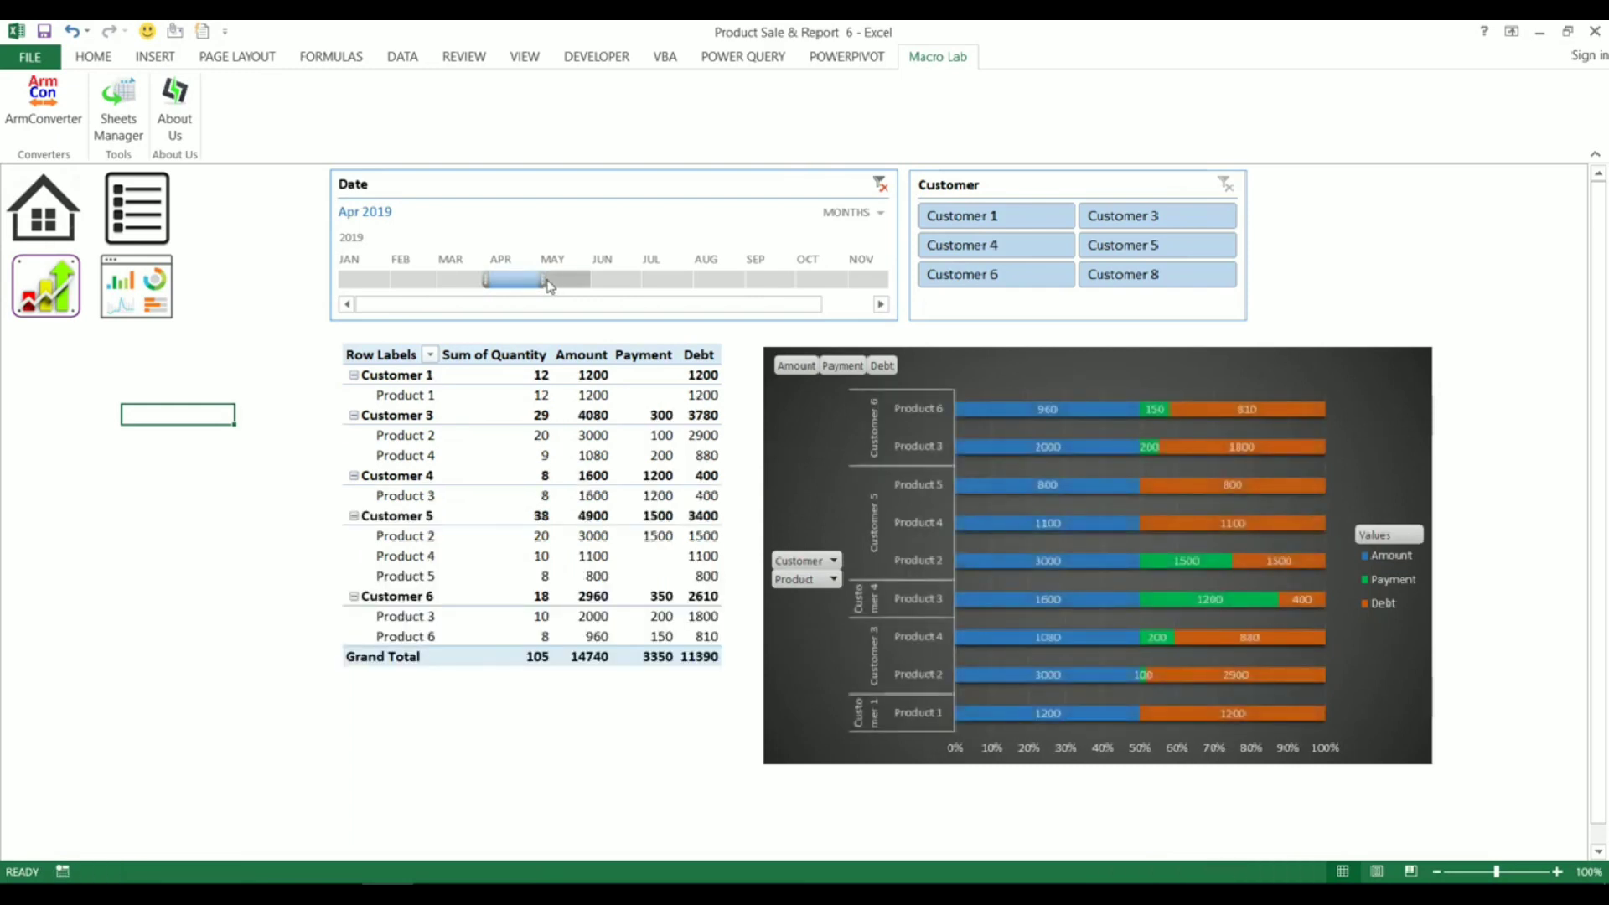
click(1004, 226)
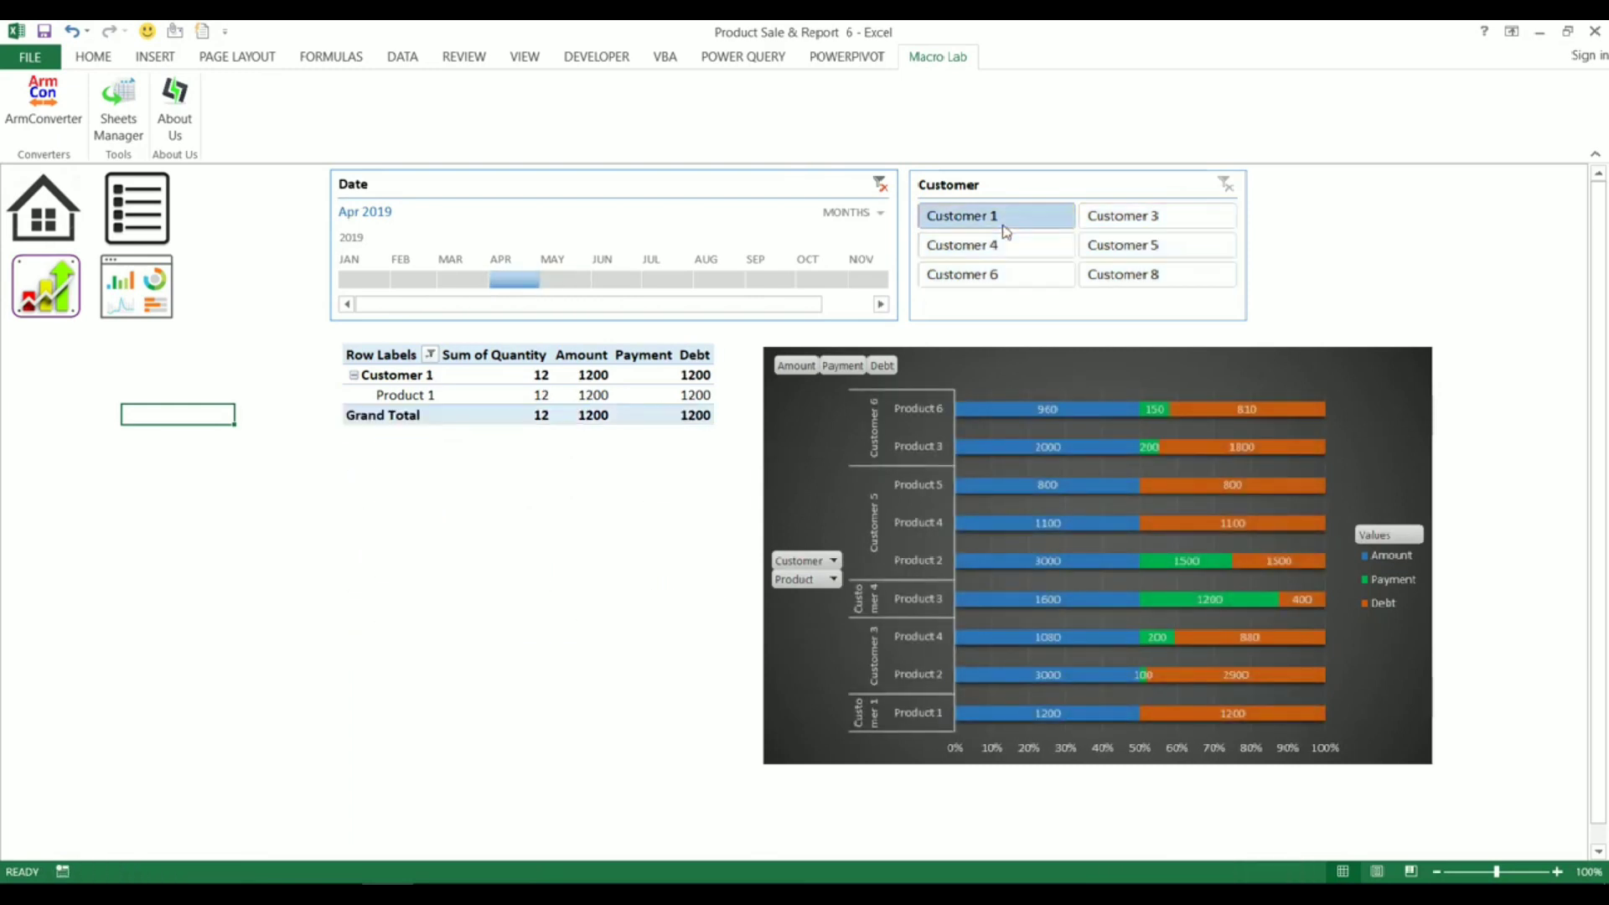
click(1225, 185)
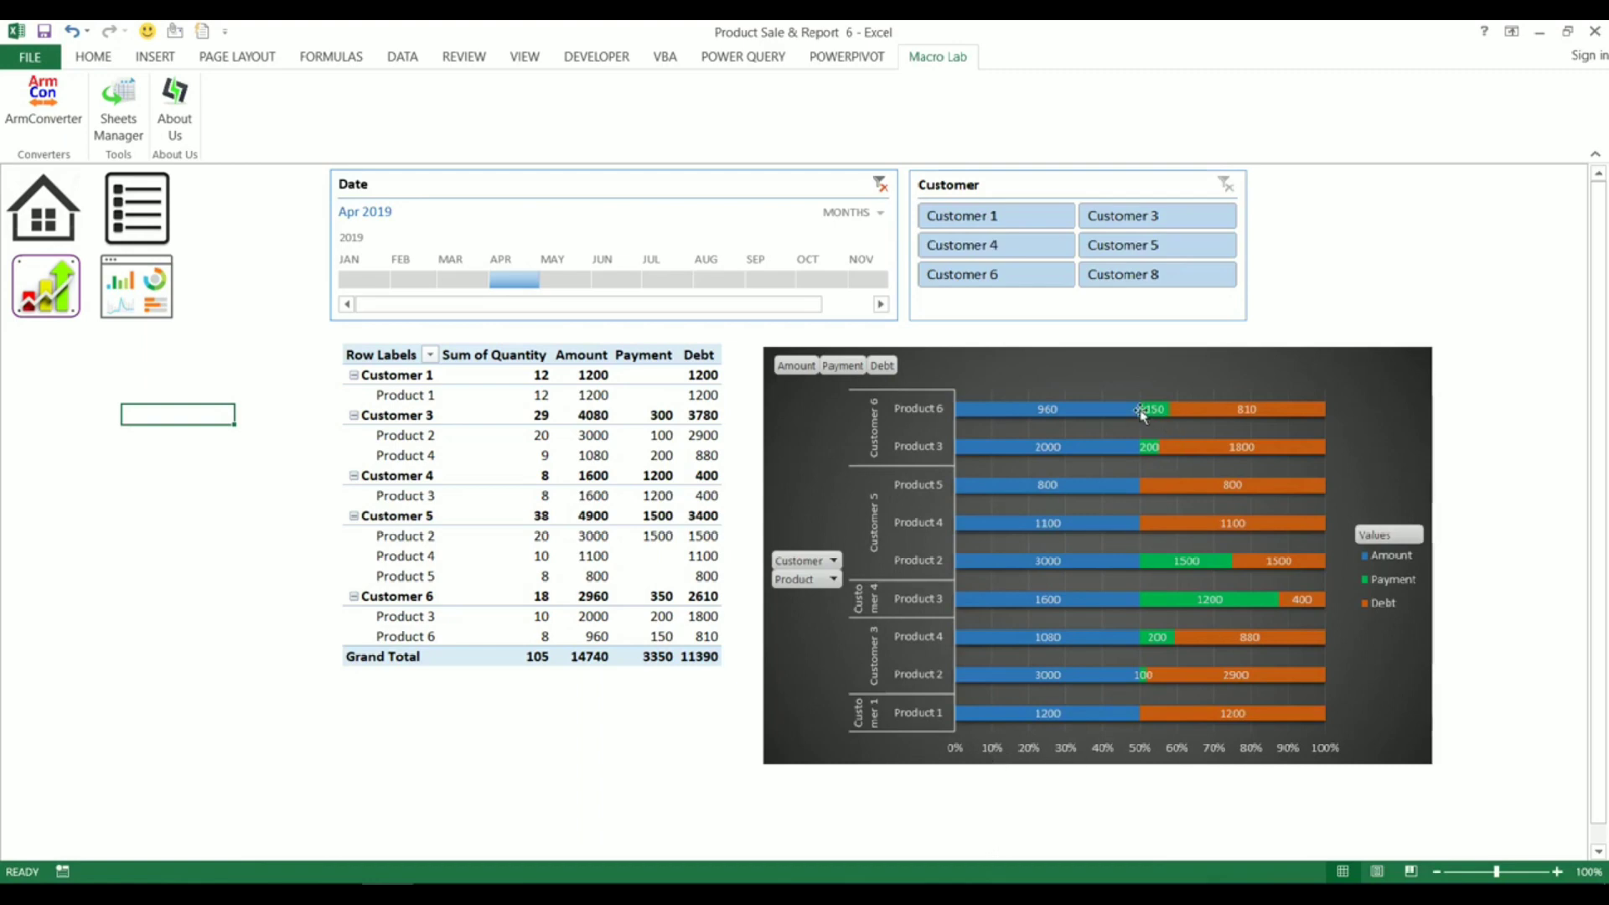
- Select the report's bar chart and its Payment and Debt series
click(1112, 411)
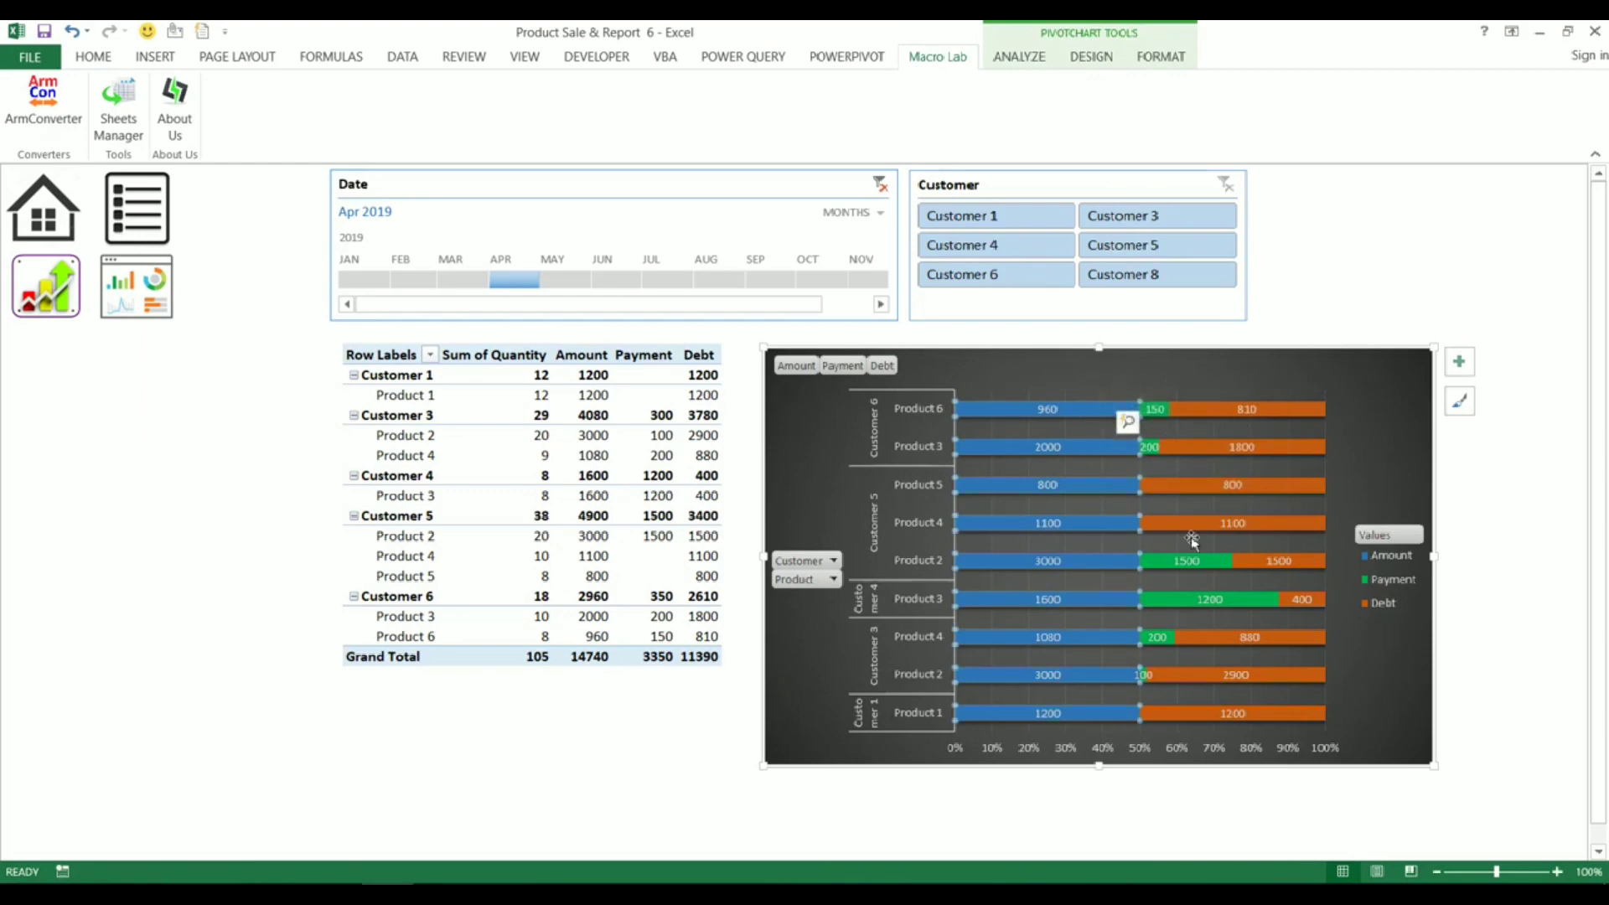
click(1222, 564)
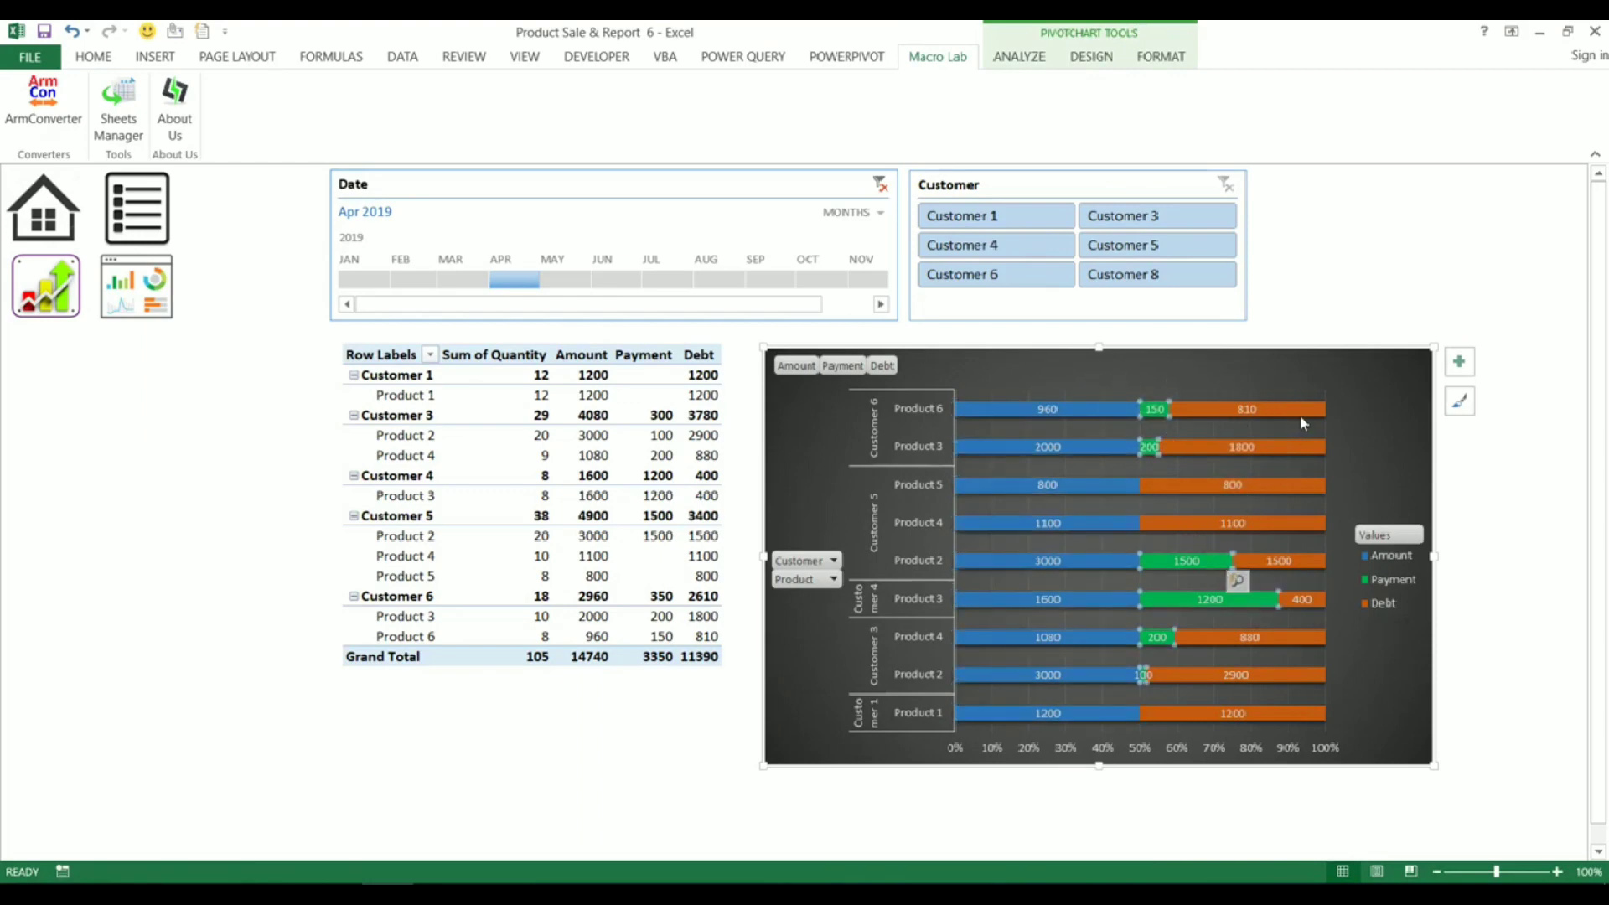
click(1304, 415)
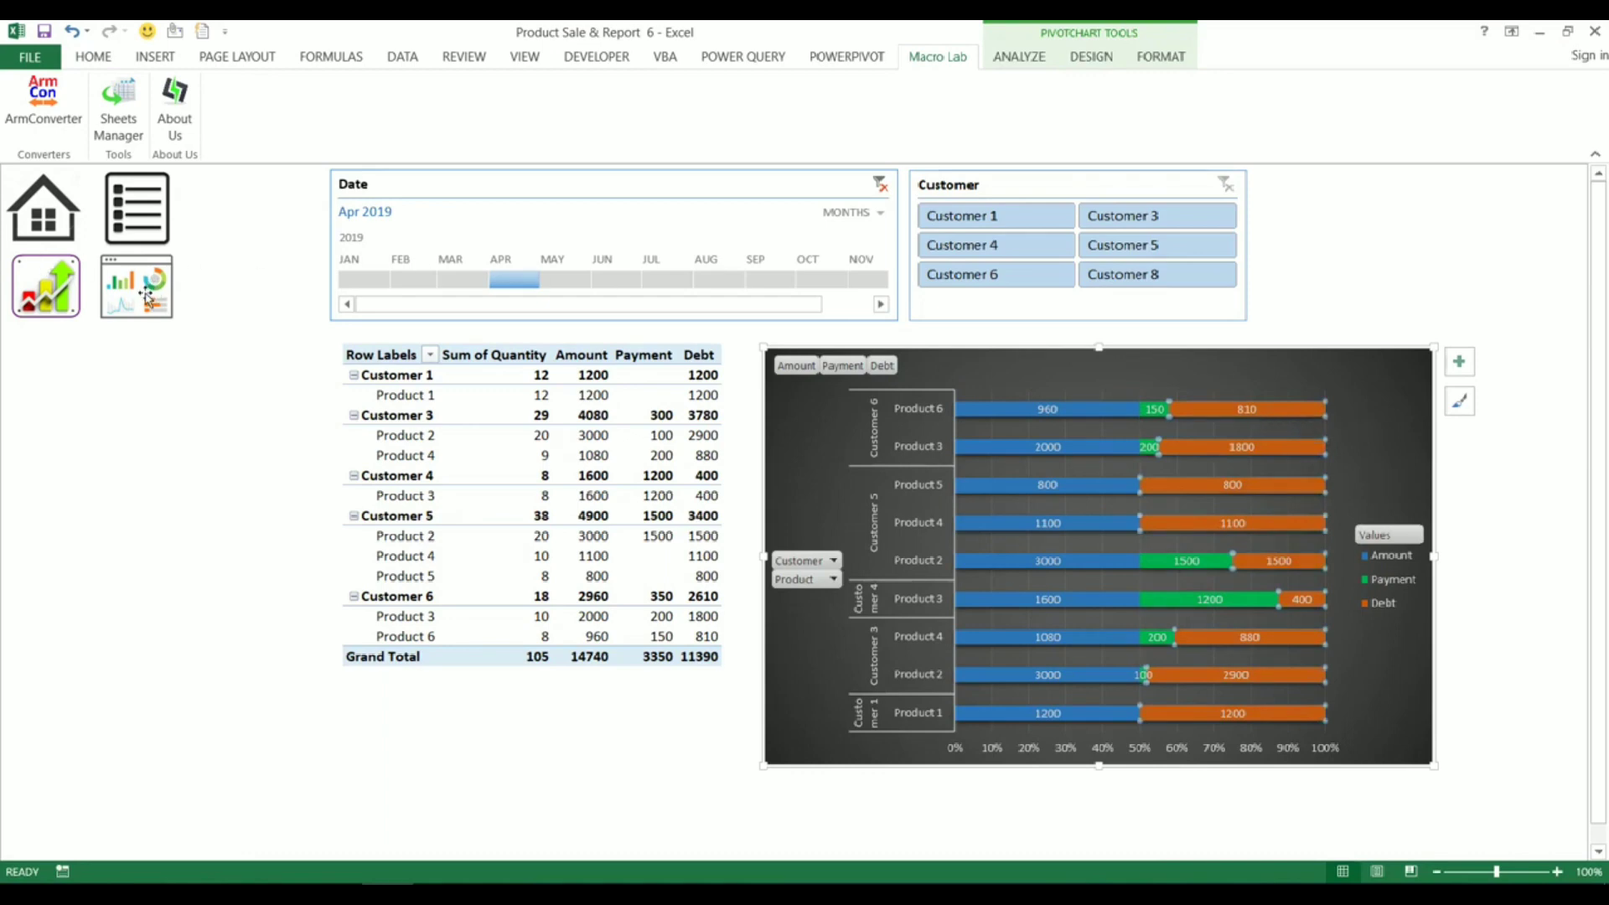
- Open the product report and filter its timeline by quarters to Q2 2019
click(209, 430)
click(154, 294)
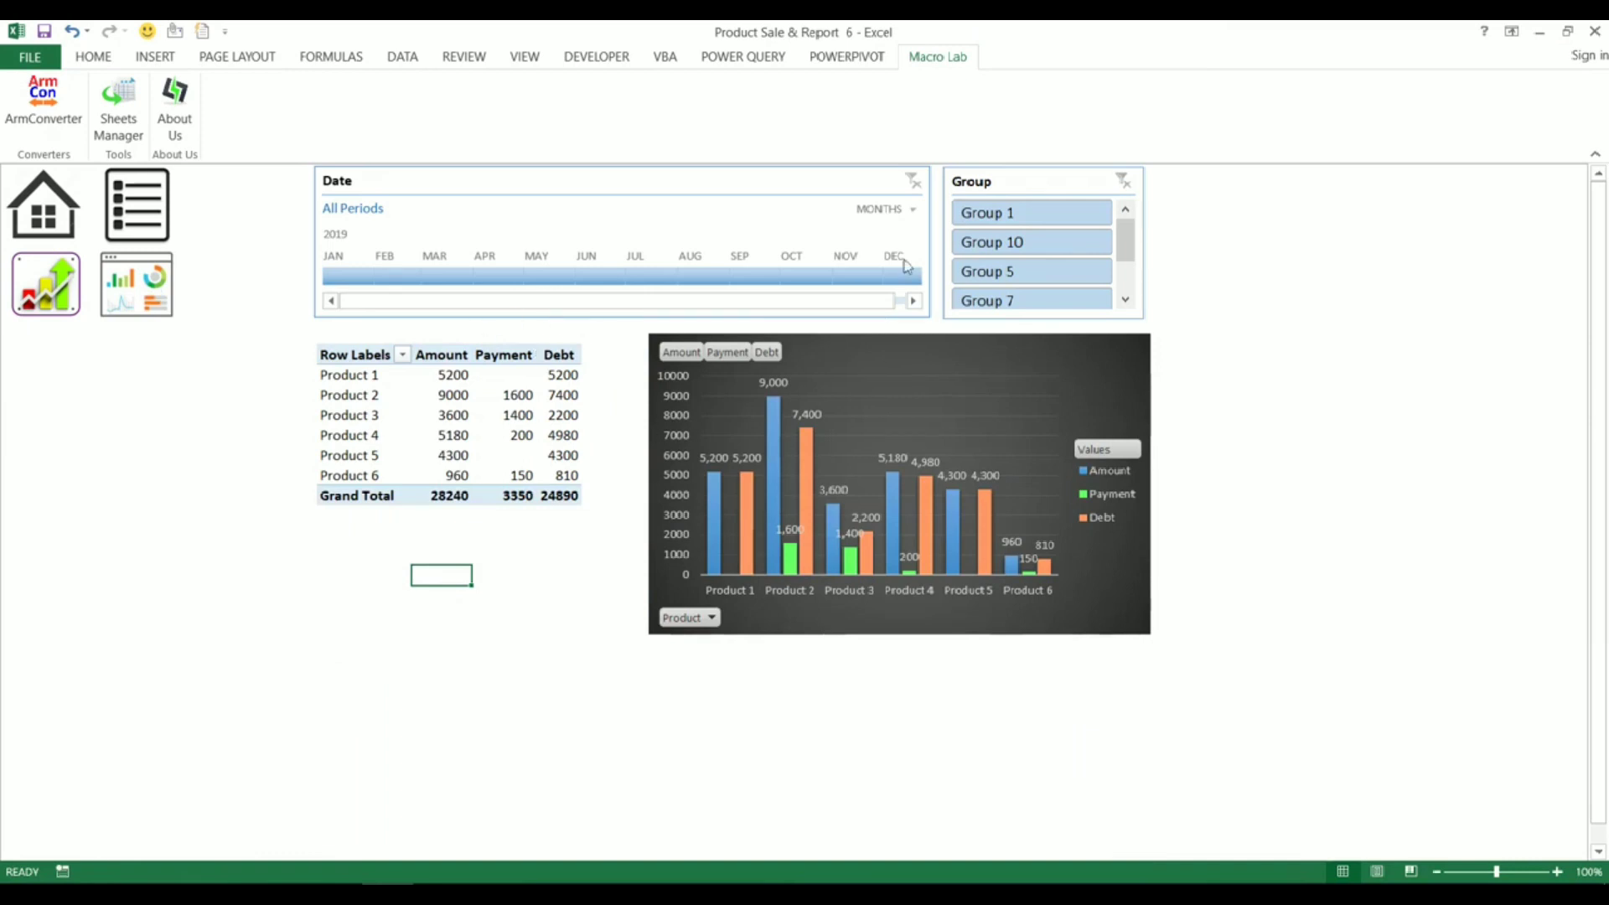
click(914, 209)
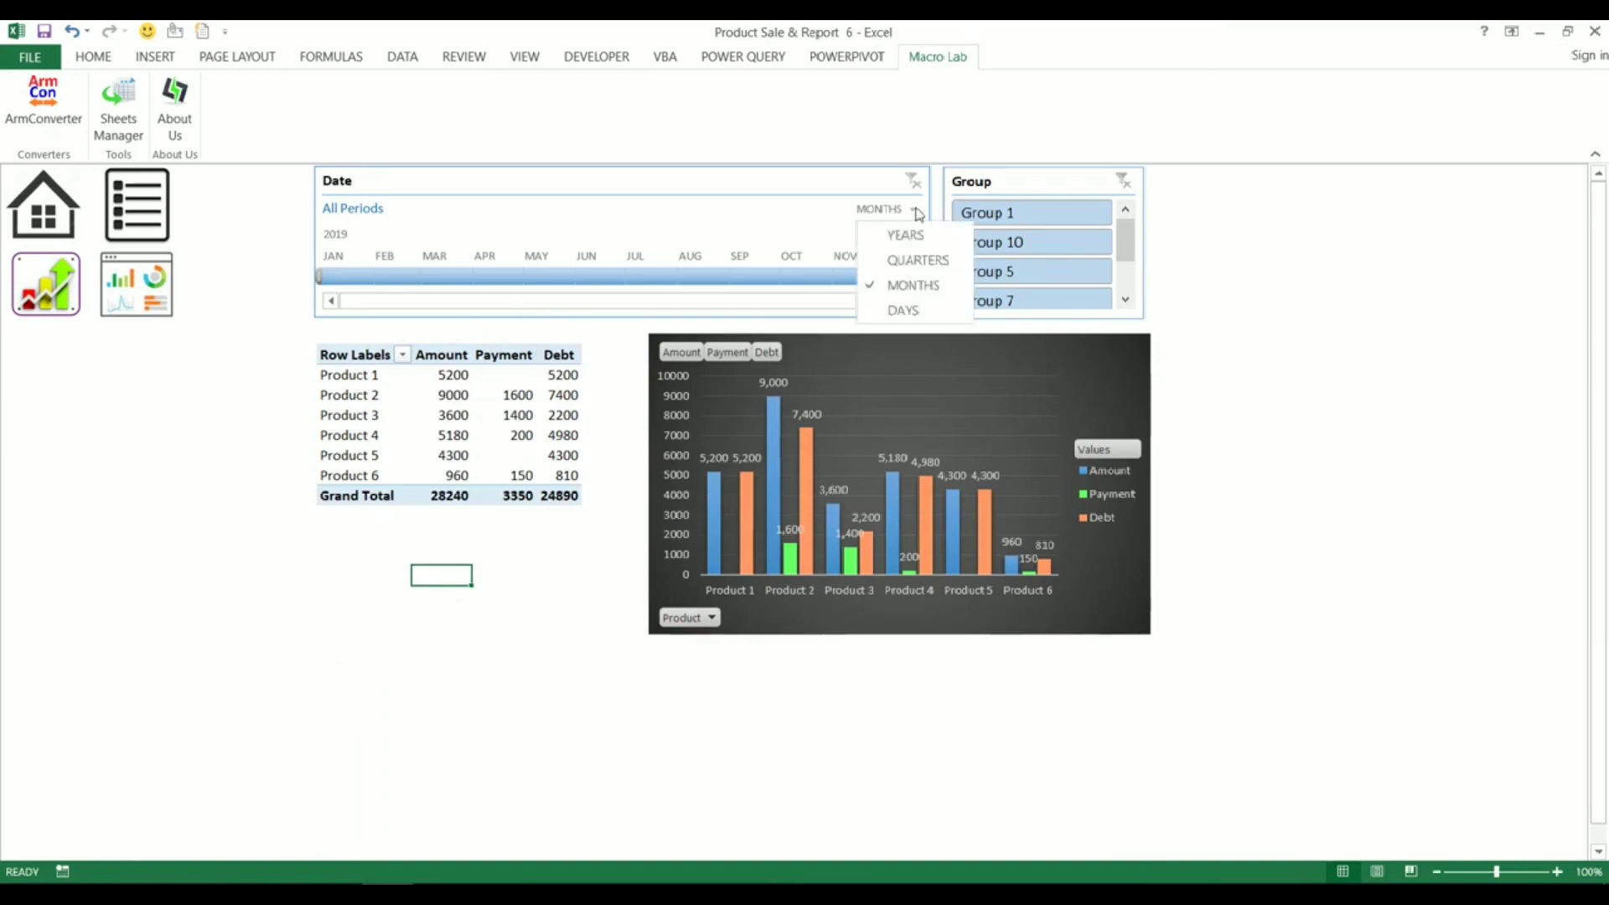
click(914, 263)
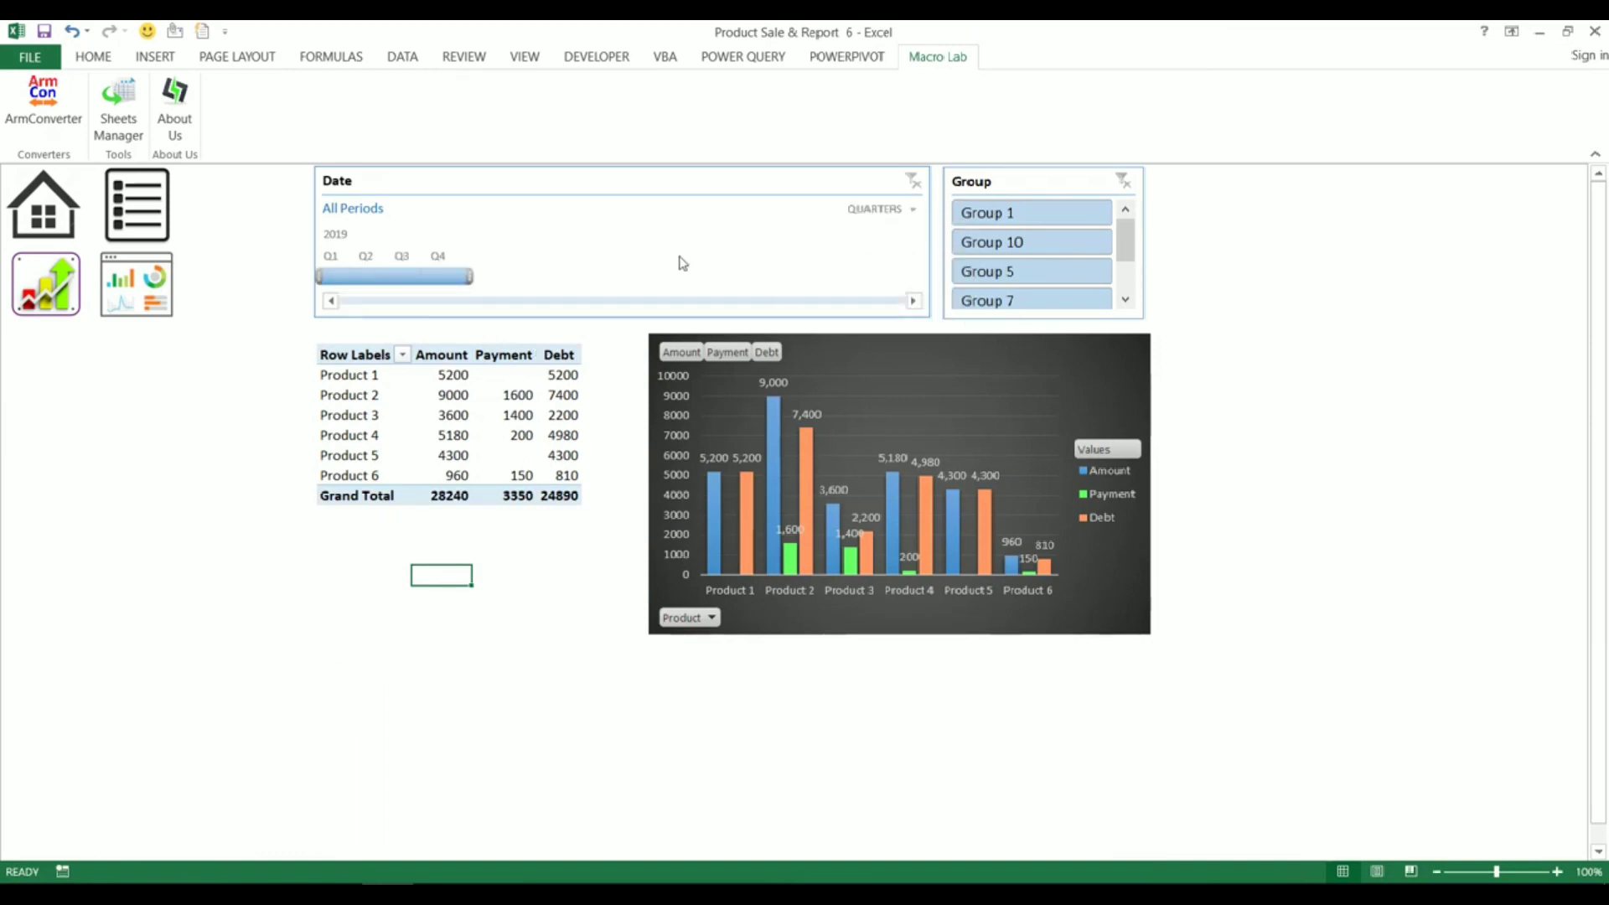
click(383, 278)
- Switch the timeline to months and filter it to April–May 2019
click(913, 209)
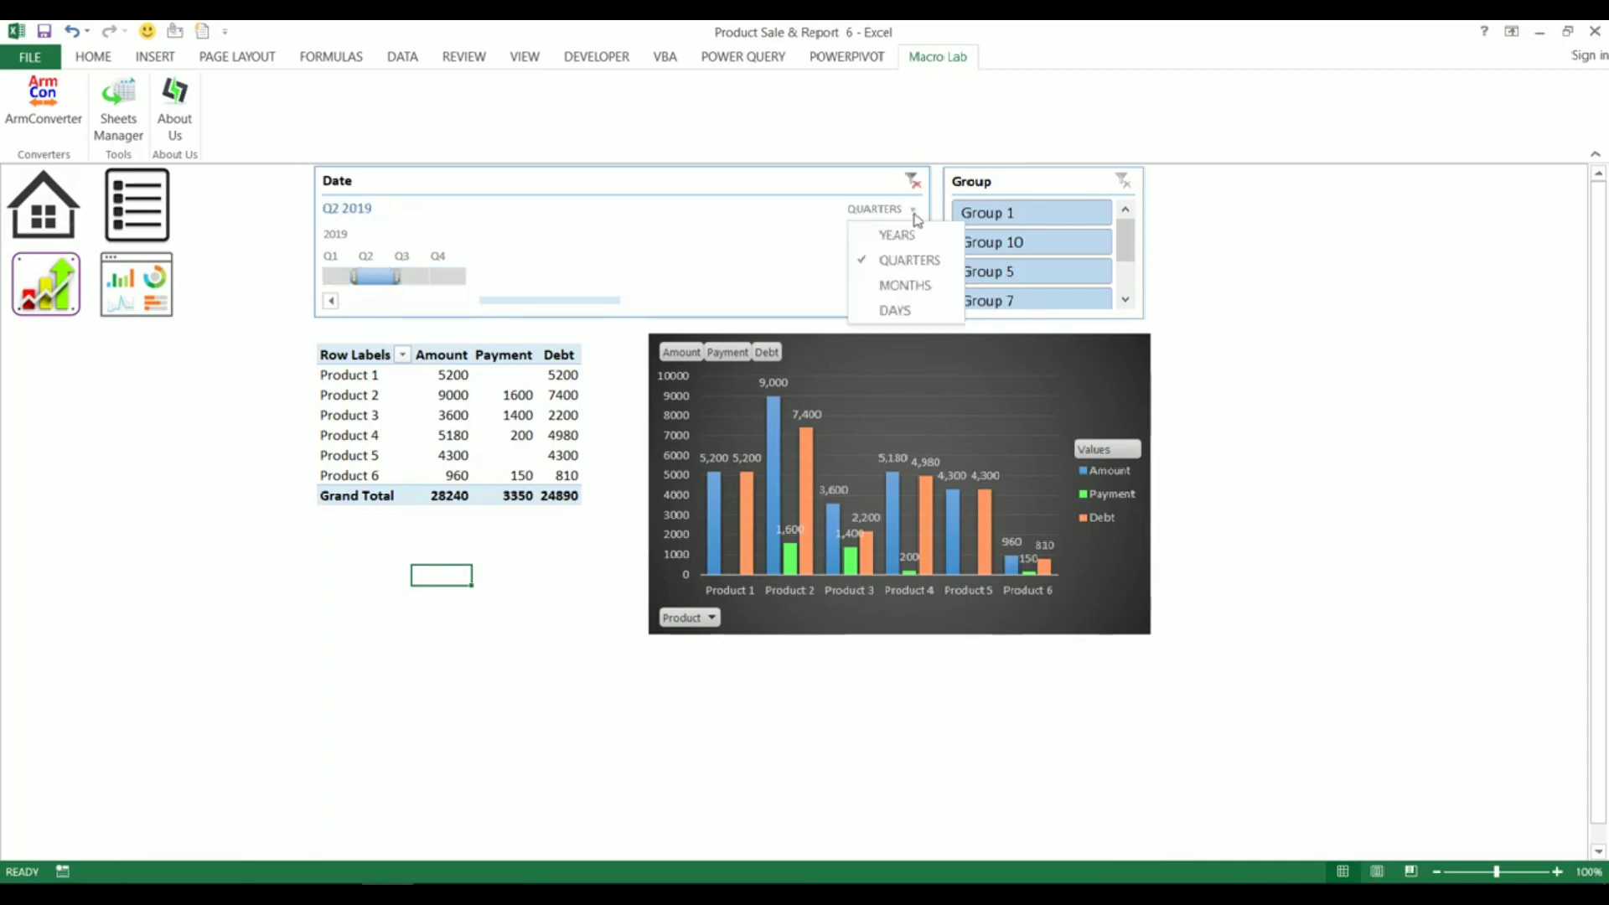
click(918, 285)
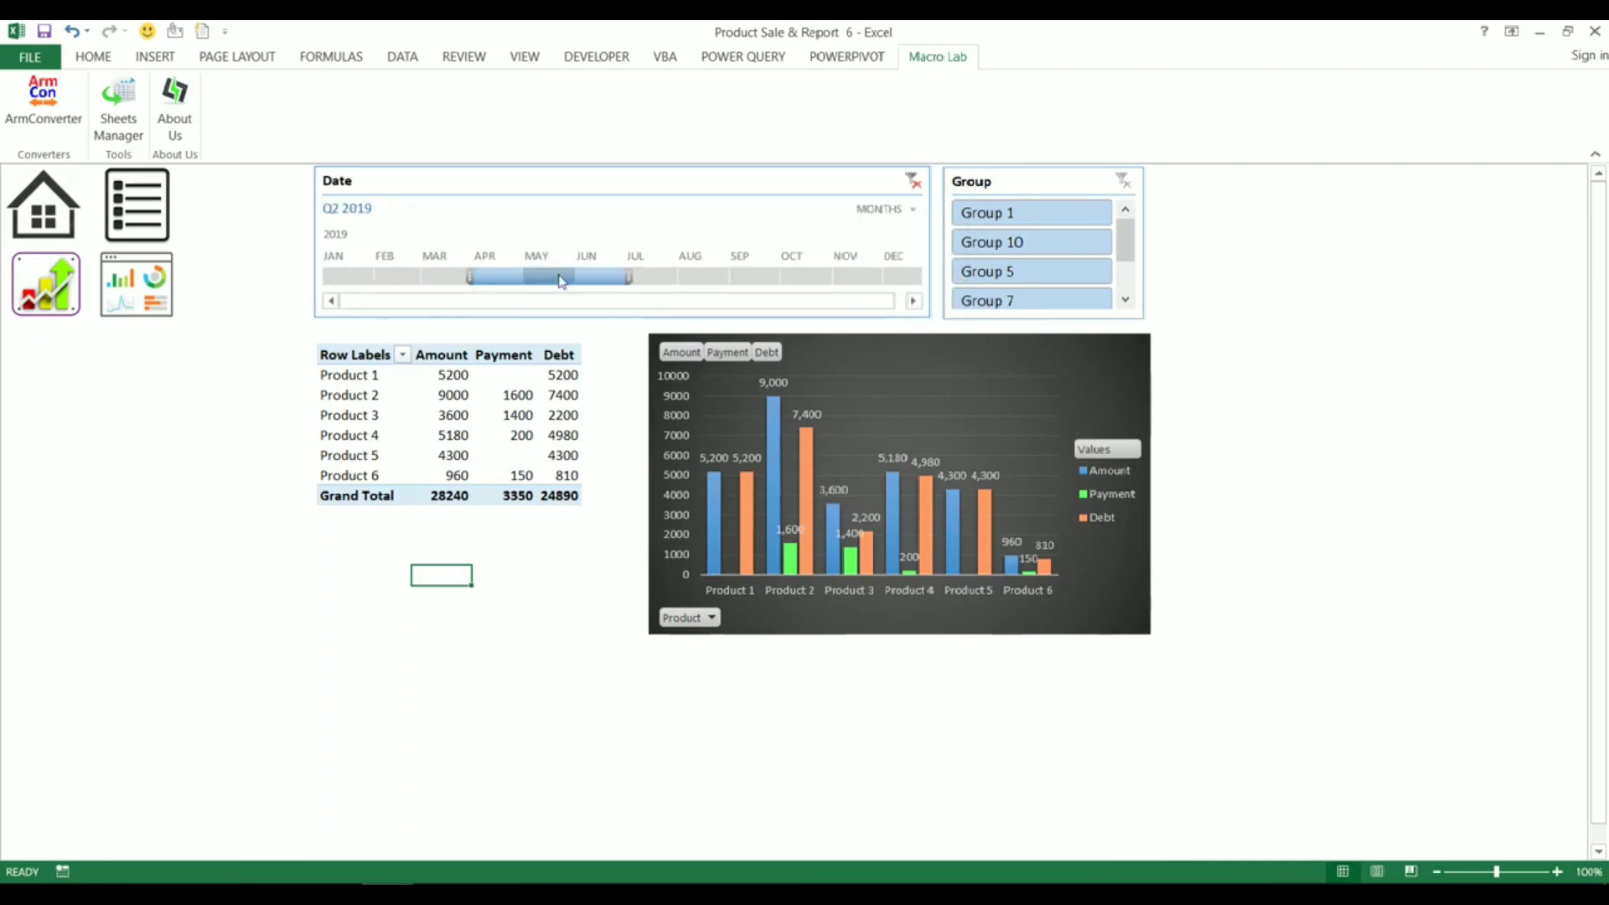
click(561, 278)
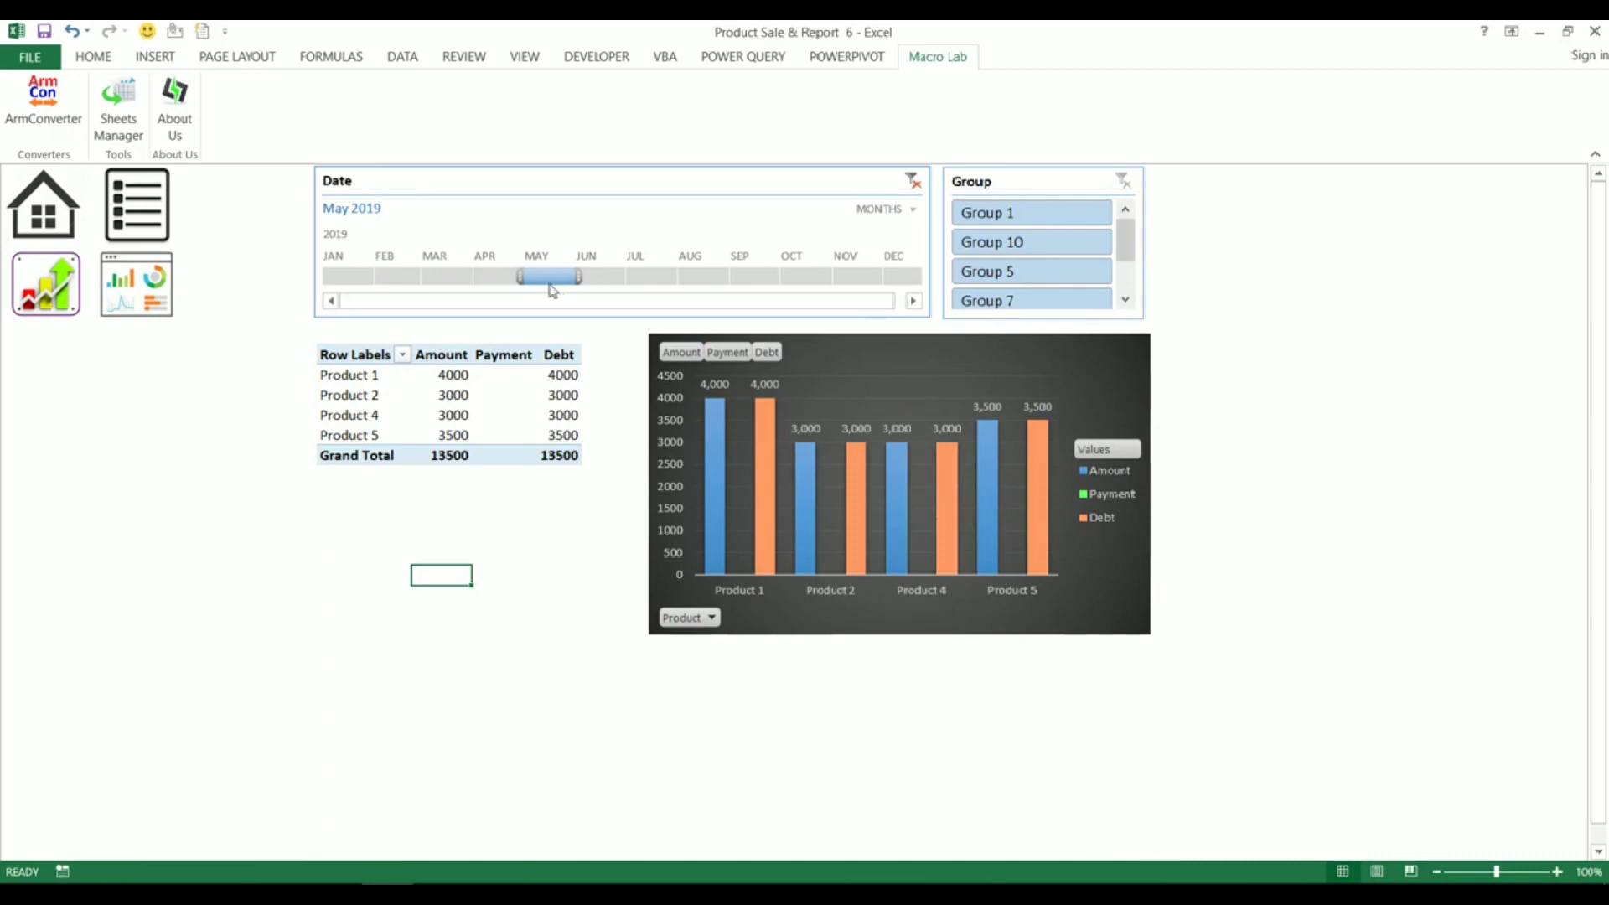
drag(520, 277, 486, 277)
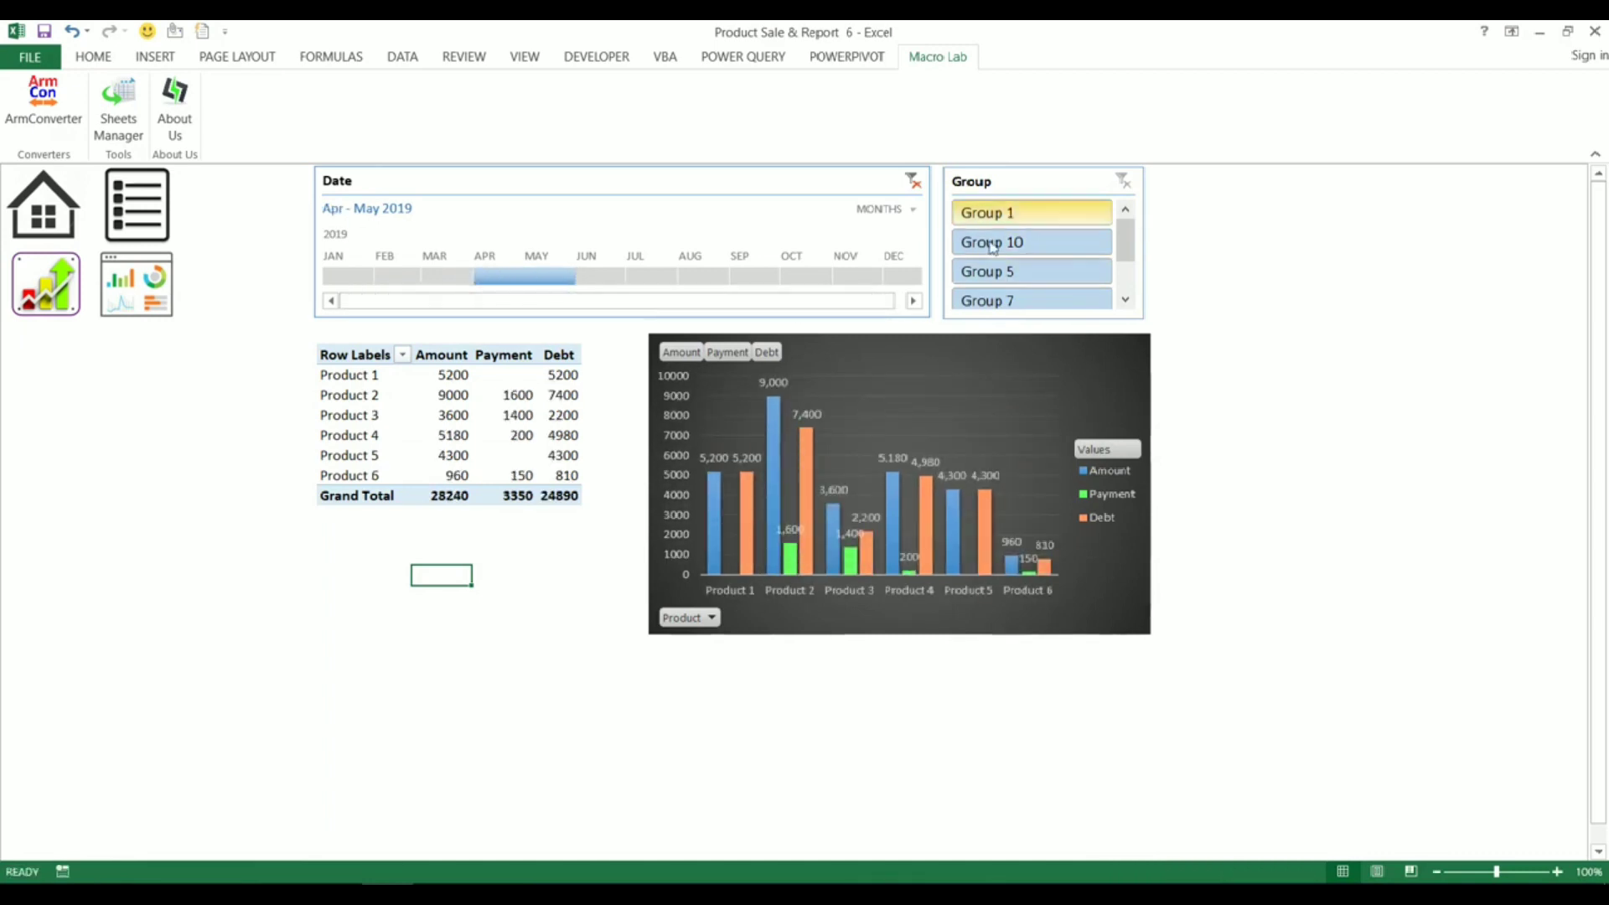
- Return to the main sales table sheet listing all 17 sales records
click(56, 215)
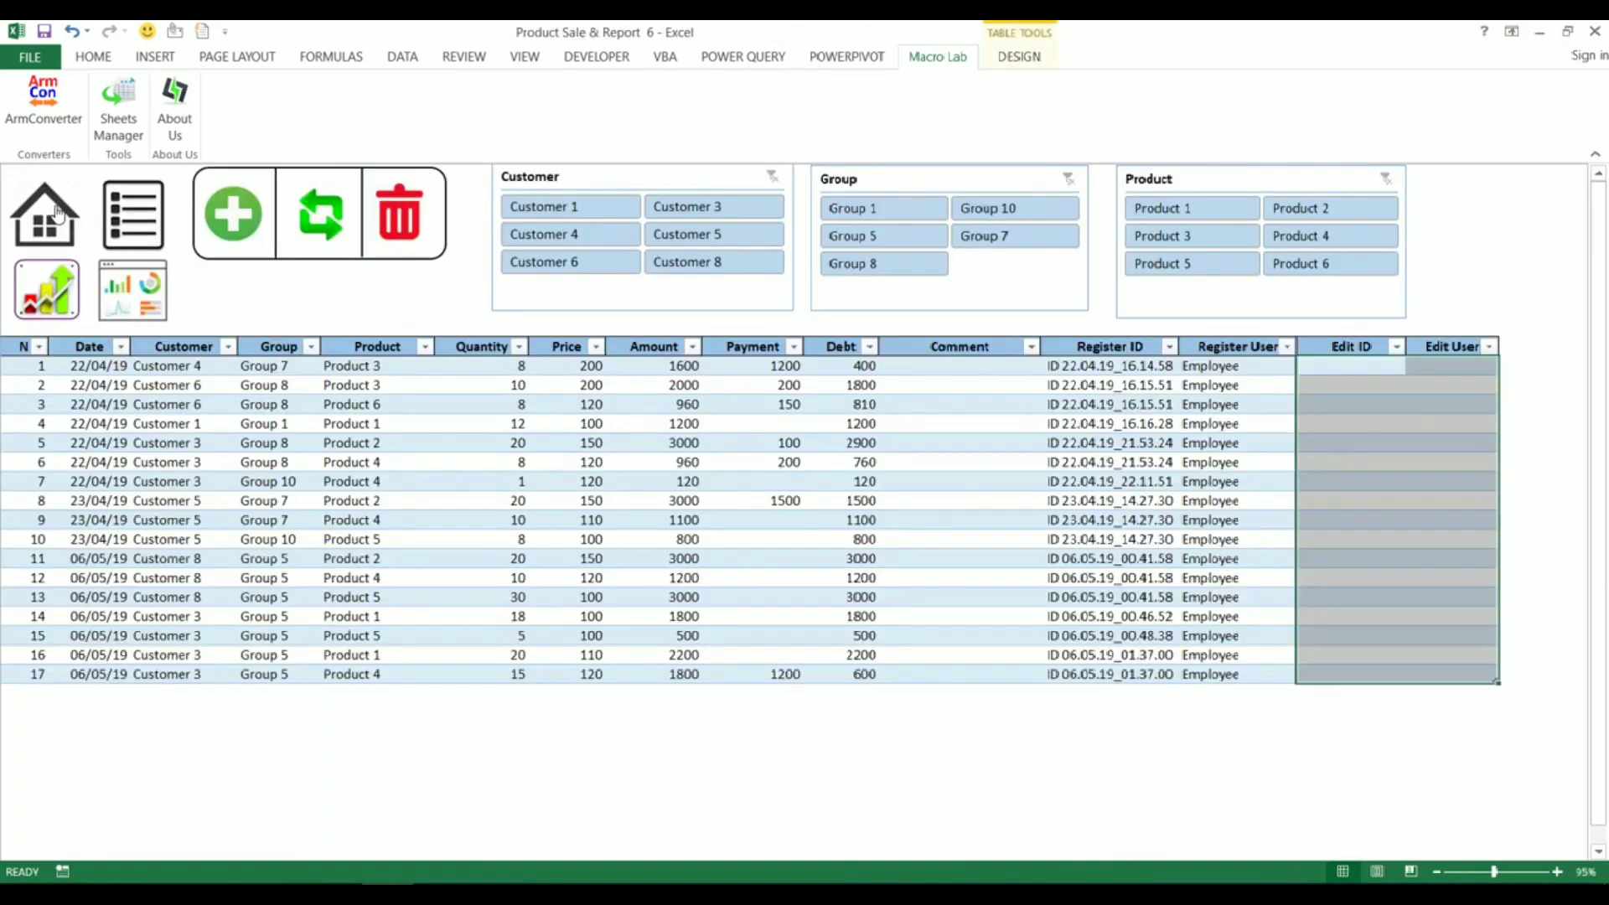